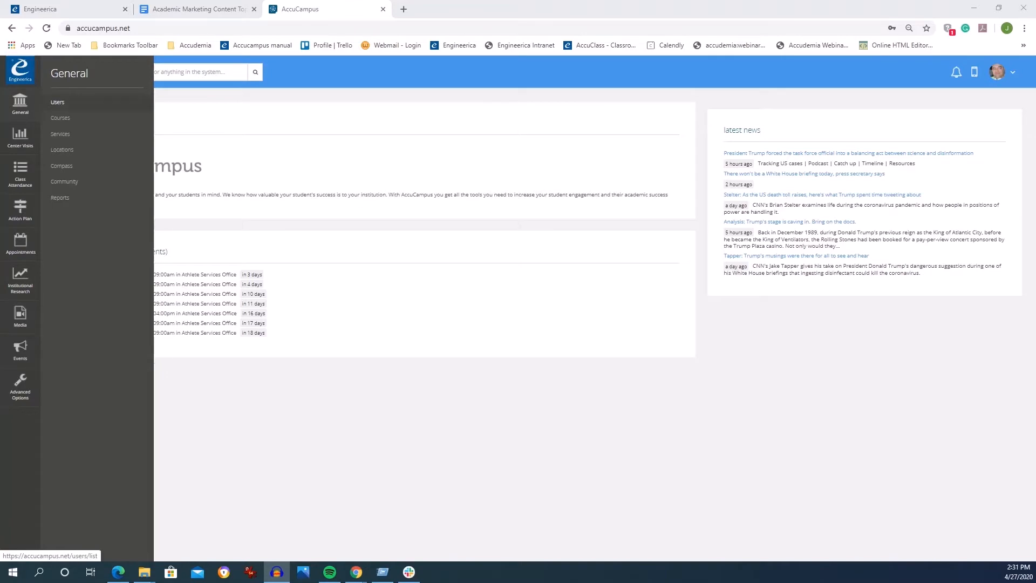
# - Open the staff availability page for the S_Homer J Simpson staff member from the users list
pyautogui.click(58, 102)
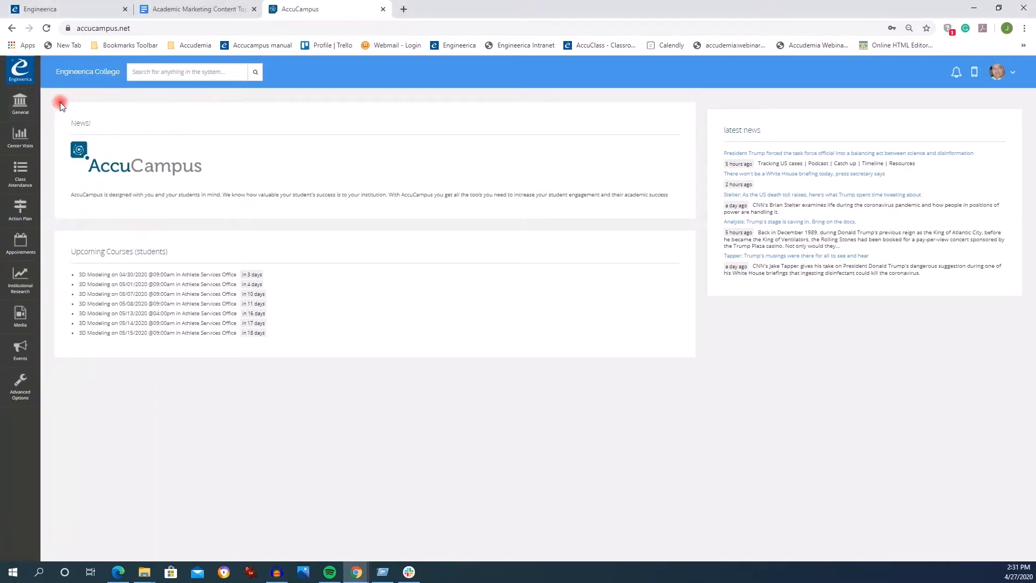
pyautogui.click(27, 102)
pyautogui.click(57, 103)
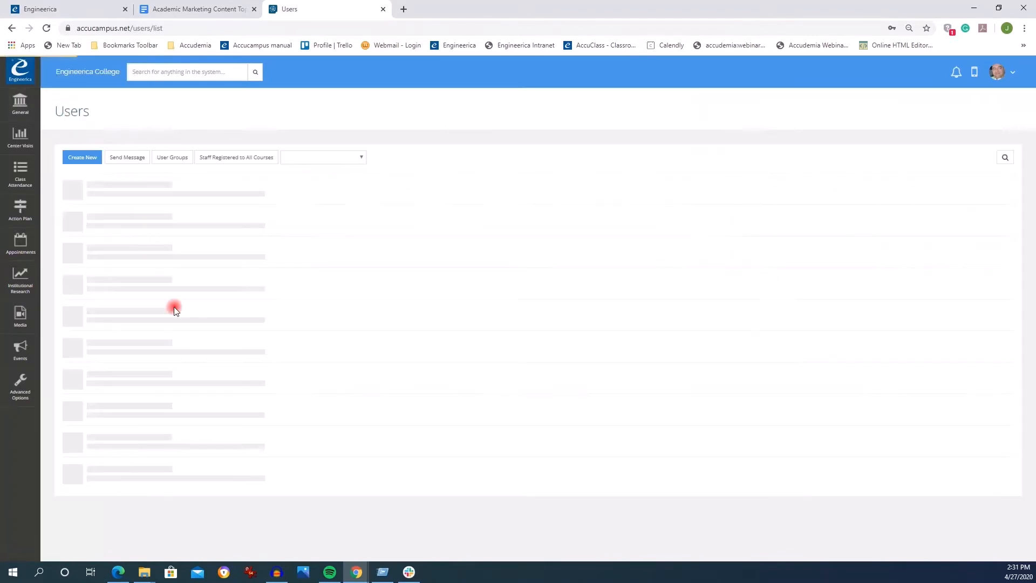
pyautogui.scroll(-2, 210, 352)
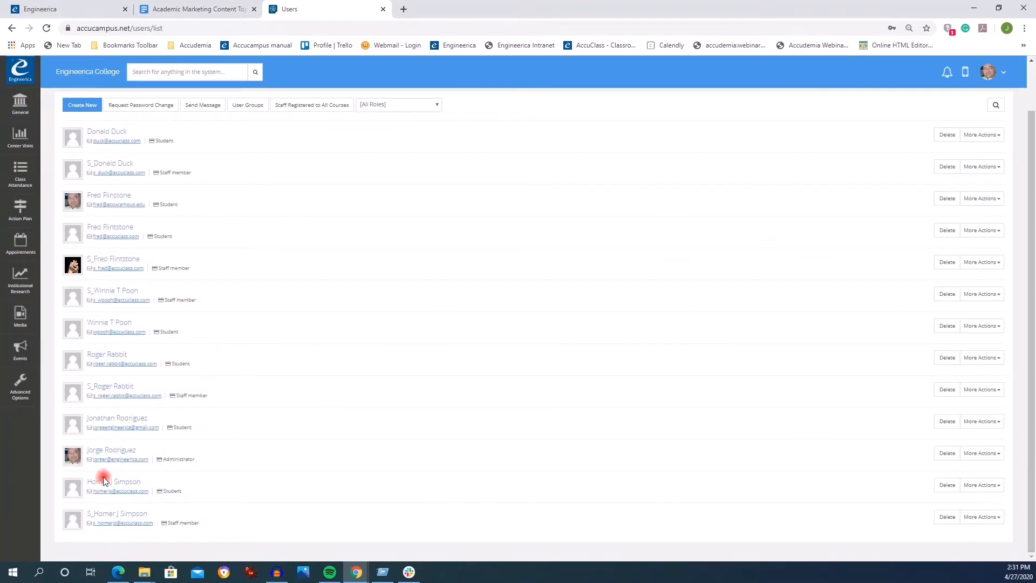
pyautogui.click(108, 515)
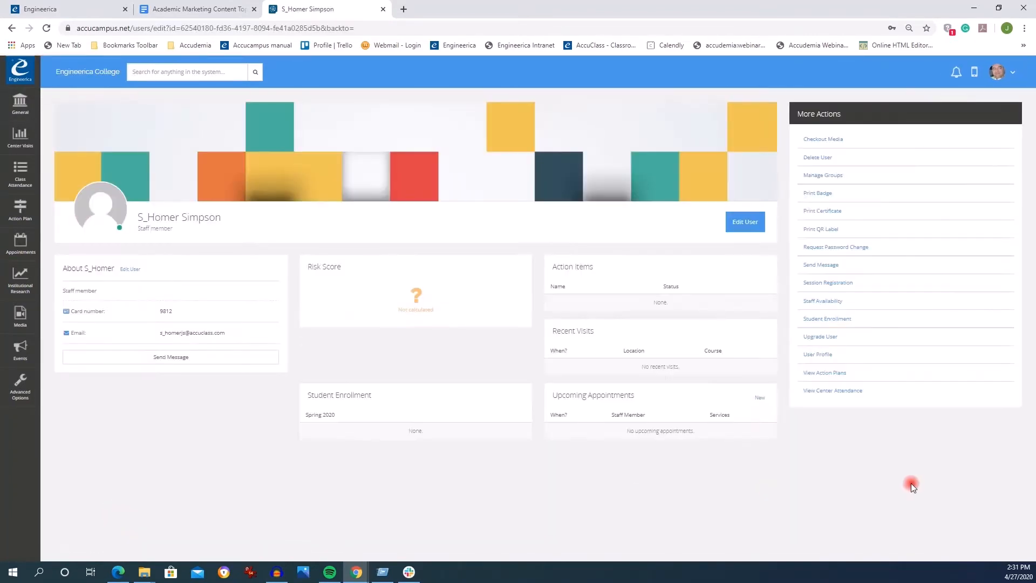
pyautogui.click(829, 307)
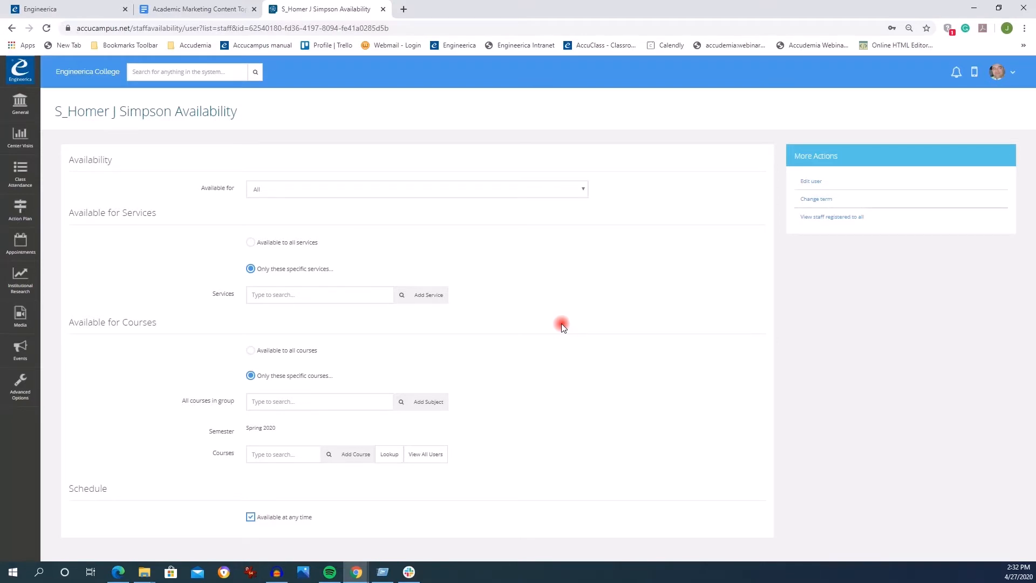
# - Review the options for what the staff member is available for
pyautogui.moveTo(113, 160); pyautogui.dragTo(63, 157)
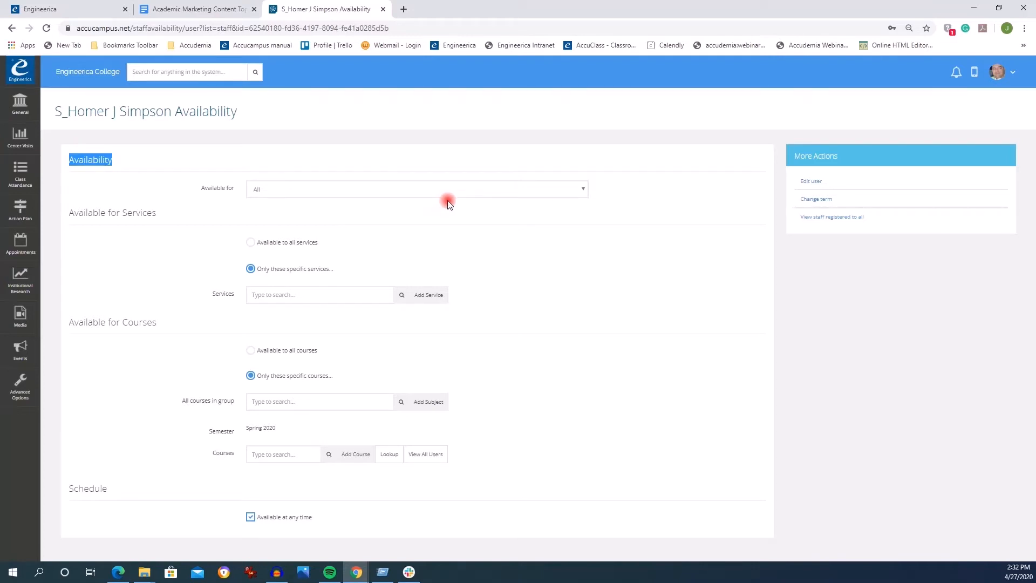
pyautogui.click(577, 189)
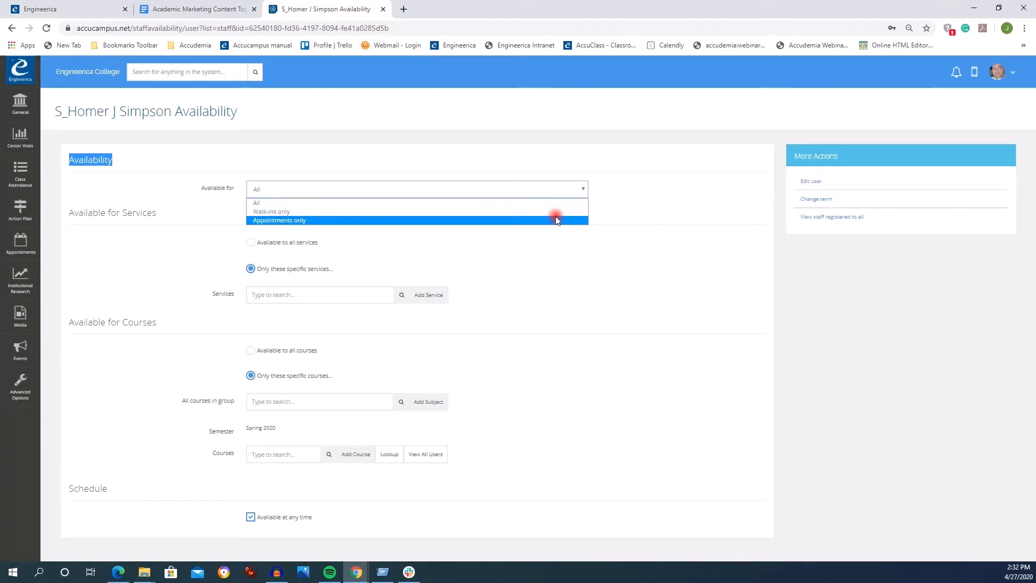
pyautogui.click(555, 198)
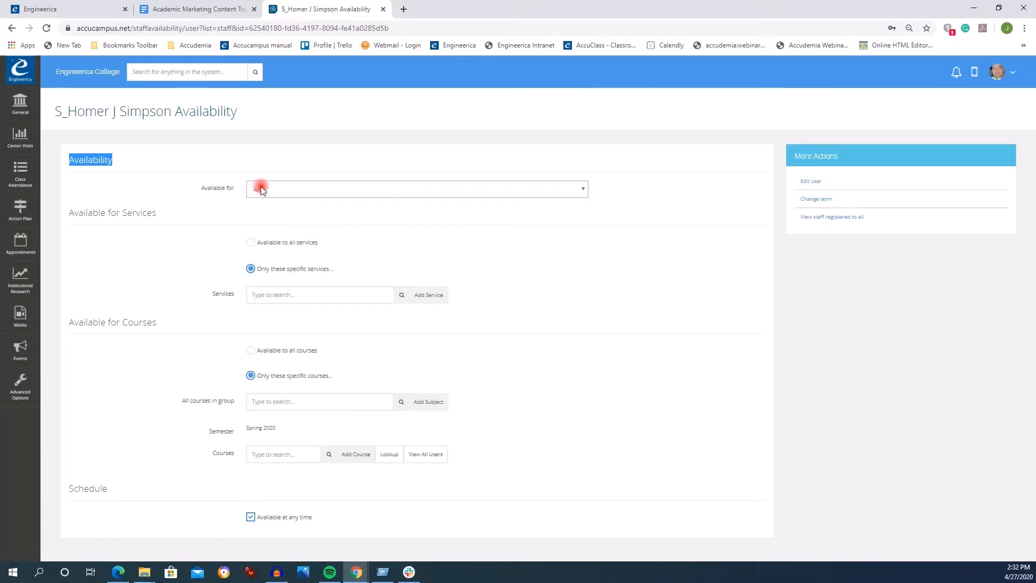
# - Make the staff member available to all services instead of only specific services
pyautogui.moveTo(161, 212); pyautogui.dragTo(64, 216)
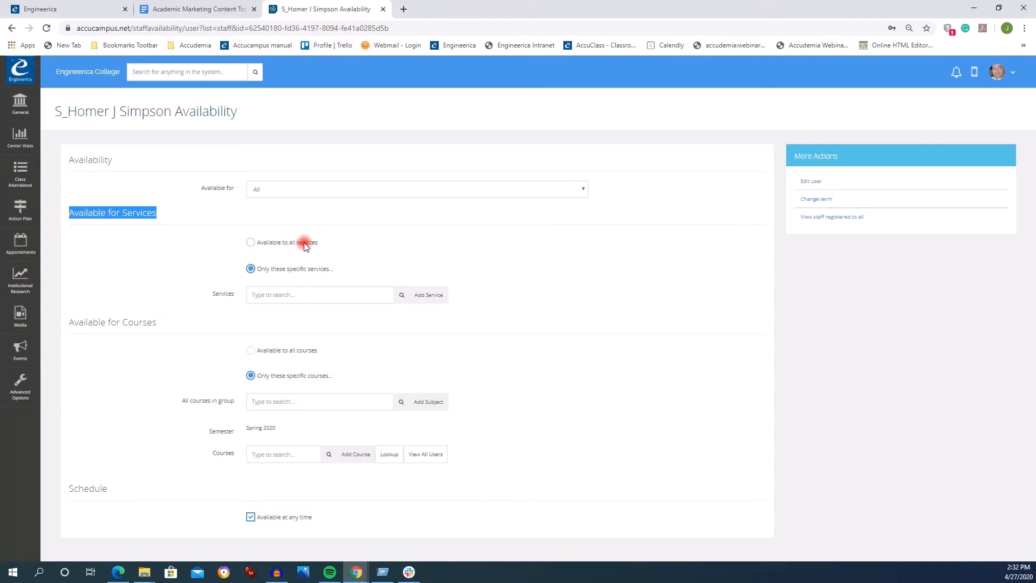
pyautogui.click(252, 243)
pyautogui.moveTo(305, 245); pyautogui.dragTo(252, 241)
pyautogui.click(250, 268)
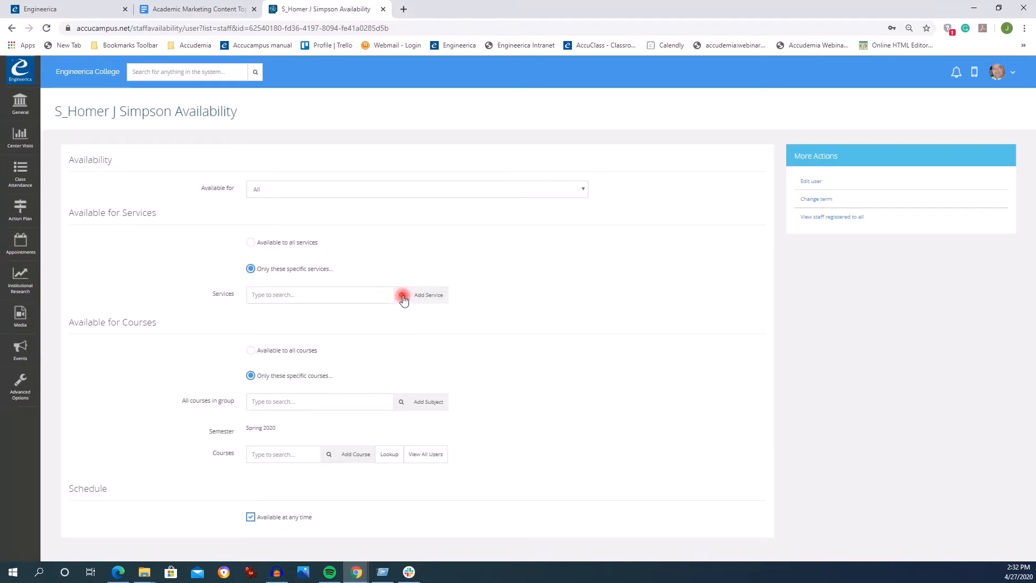
pyautogui.click(403, 296)
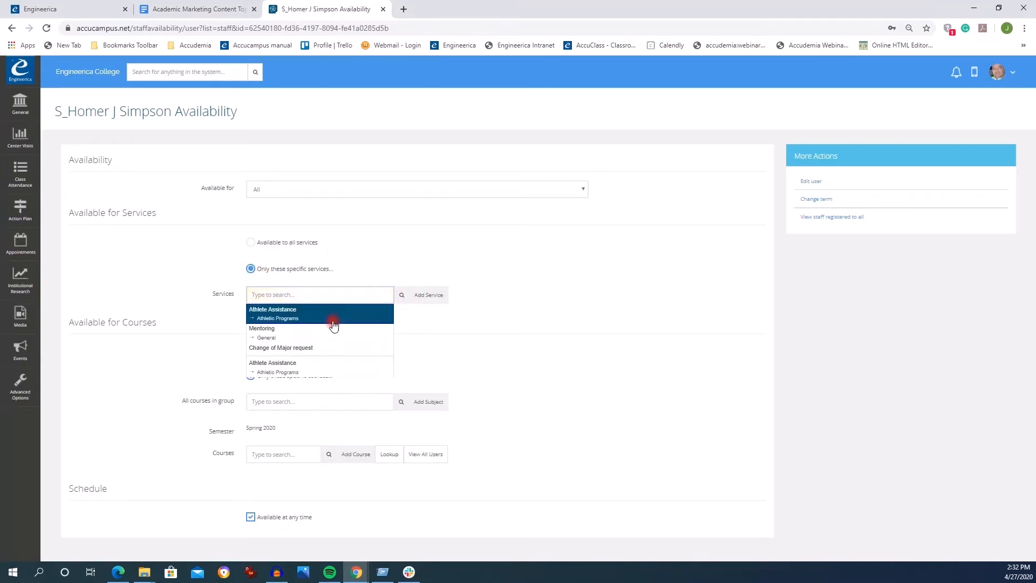
pyautogui.click(251, 242)
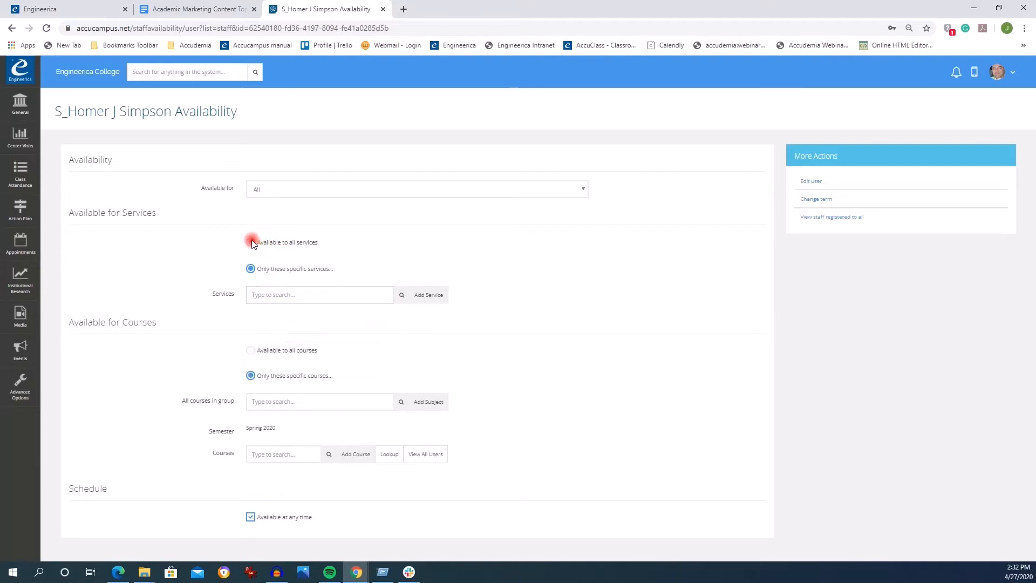
pyautogui.moveTo(319, 246); pyautogui.dragTo(266, 248)
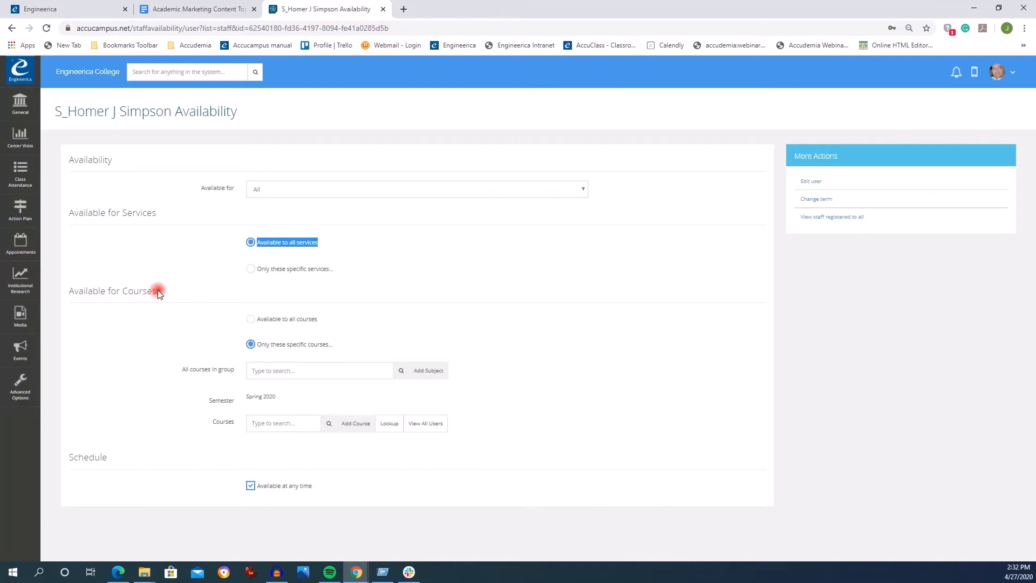
# - Make the staff member available to all courses
pyautogui.moveTo(158, 291); pyautogui.dragTo(76, 291)
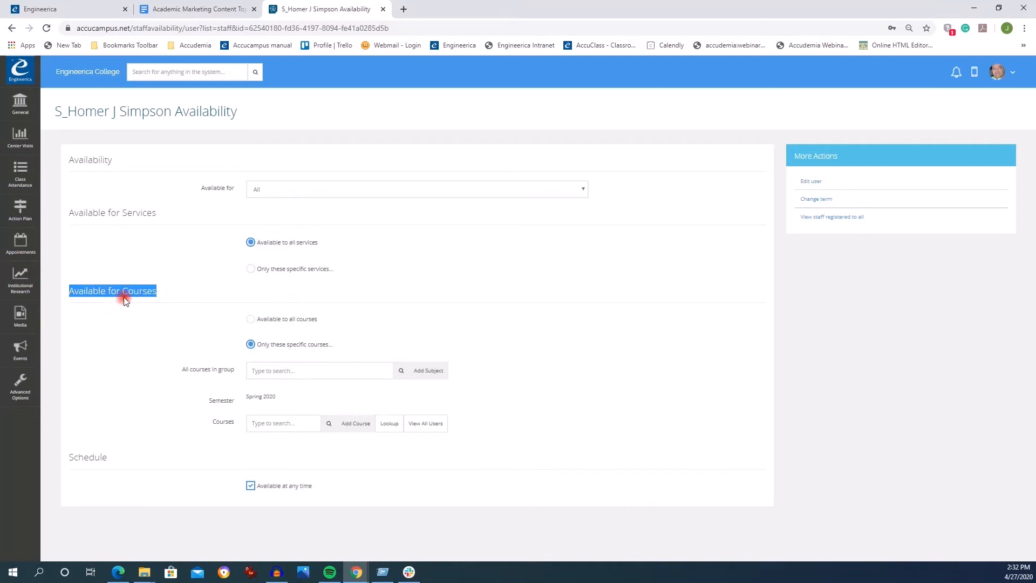
pyautogui.click(250, 323)
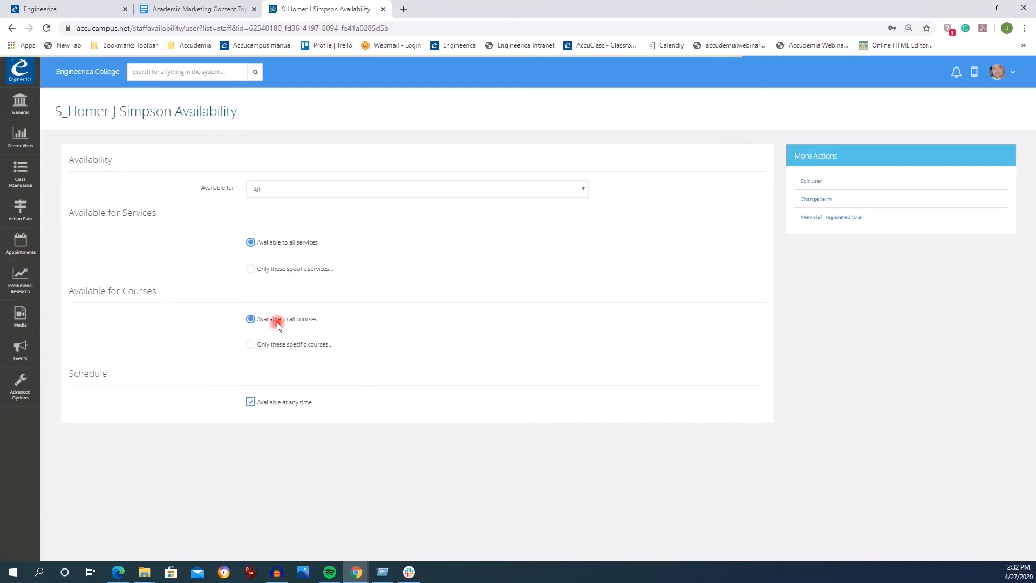
pyautogui.moveTo(314, 322); pyautogui.dragTo(256, 324)
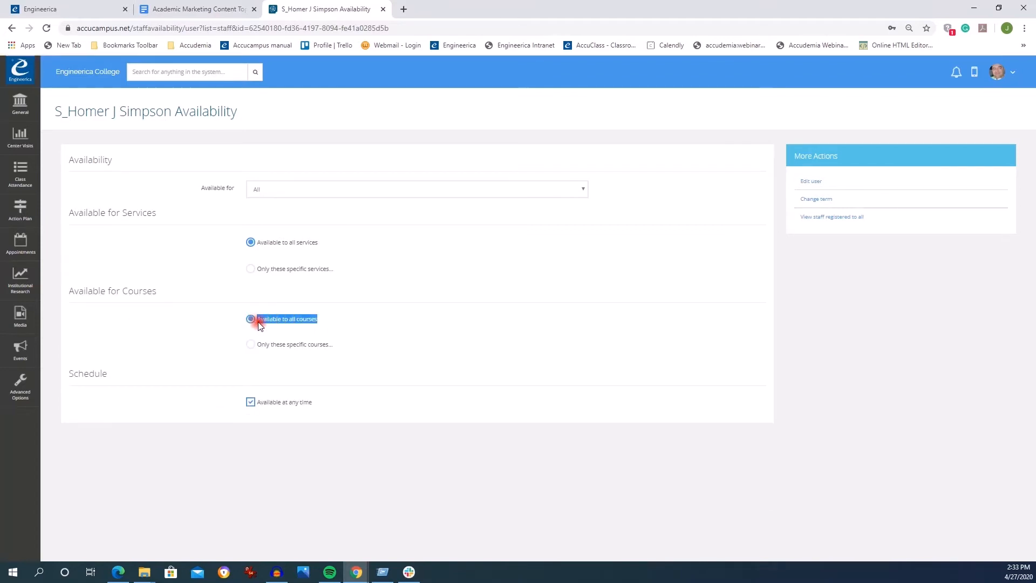
# - Restrict the staff member's course availability to only specific courses
pyautogui.click(251, 343)
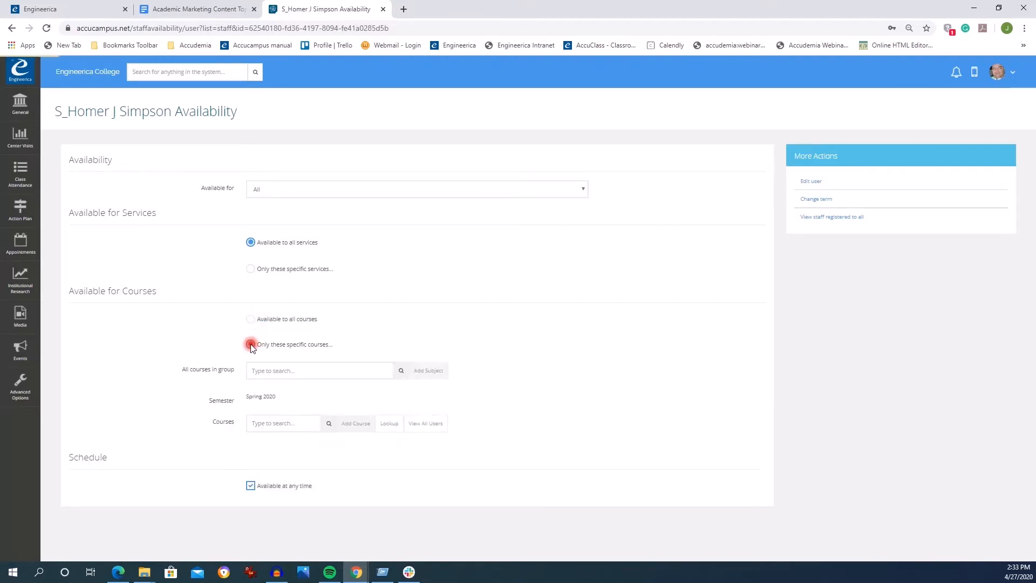
pyautogui.click(401, 370)
pyautogui.click(401, 371)
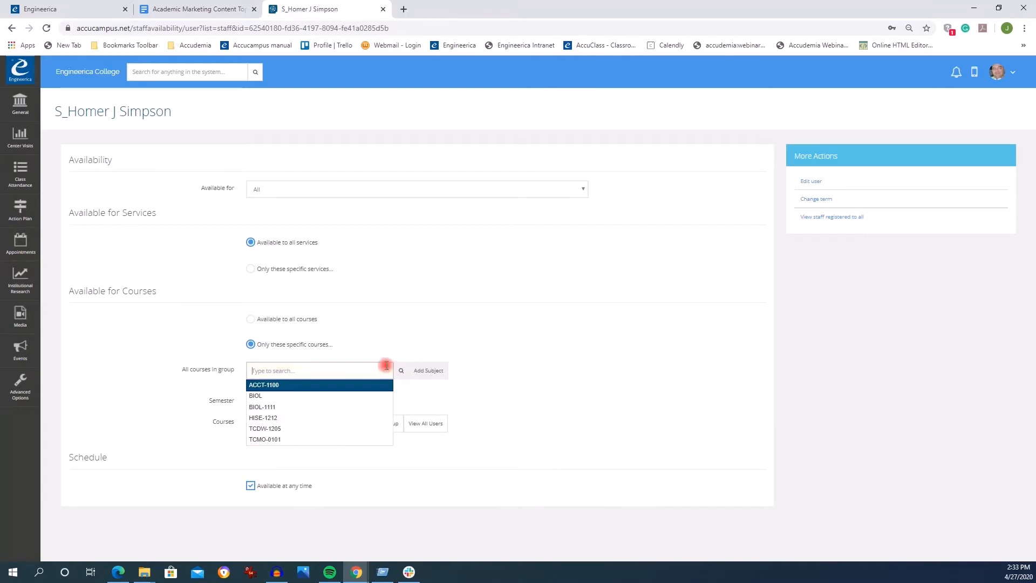
pyautogui.click(333, 345)
pyautogui.doubleClick(254, 347)
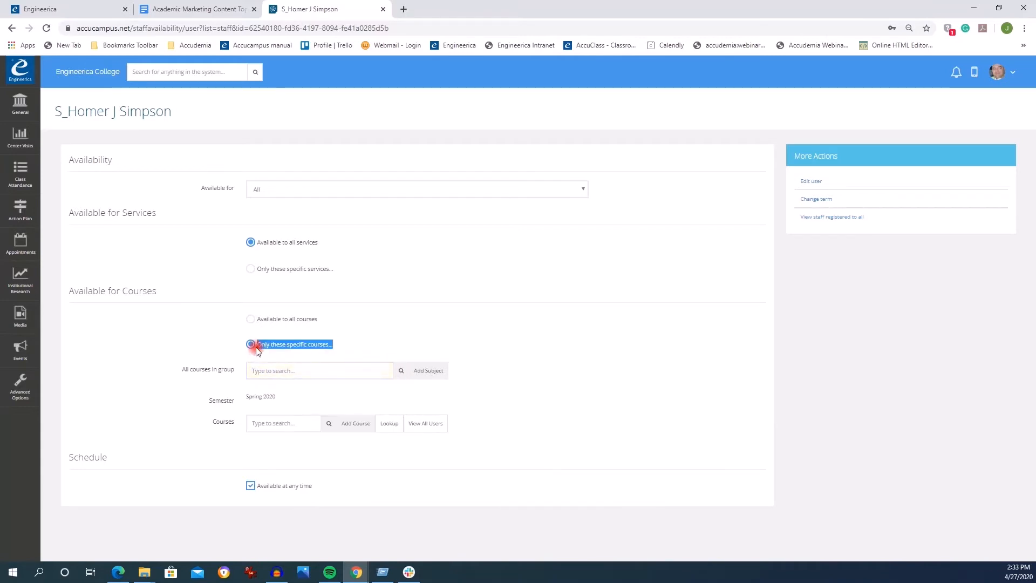
# - Add the BIOL course group to the specific courses and remove it again
pyautogui.click(392, 371)
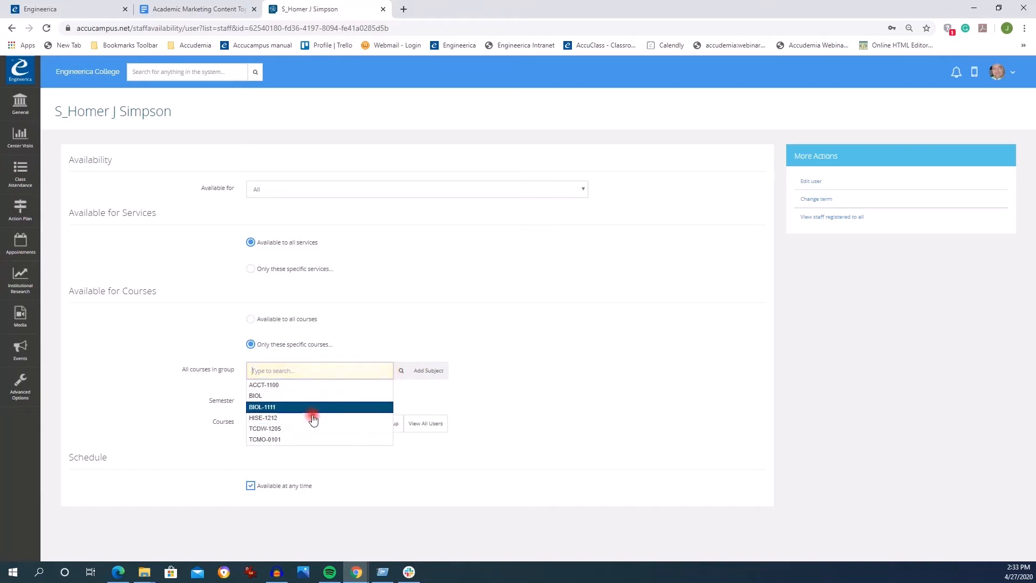
pyautogui.click(292, 396)
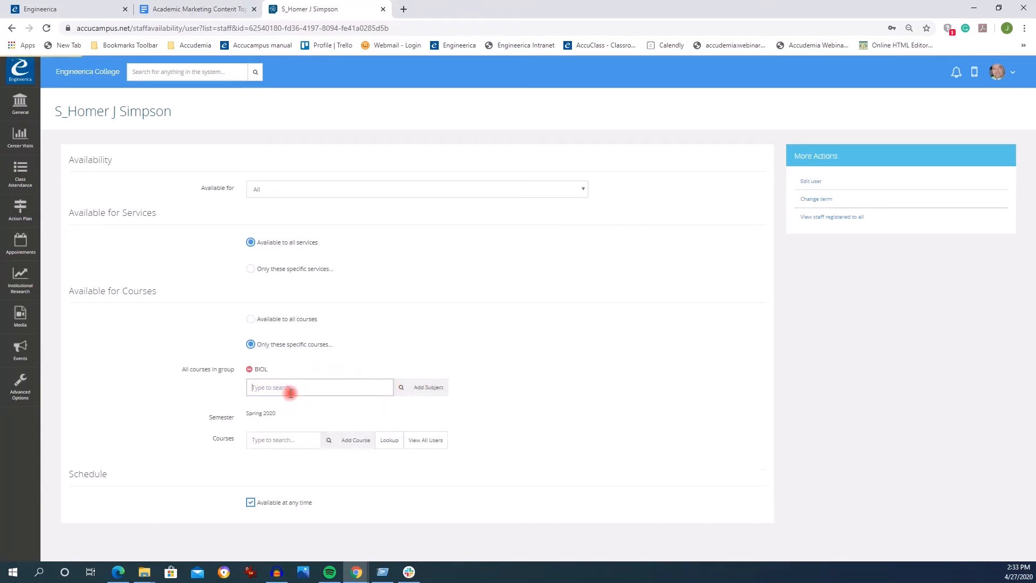
pyautogui.click(250, 370)
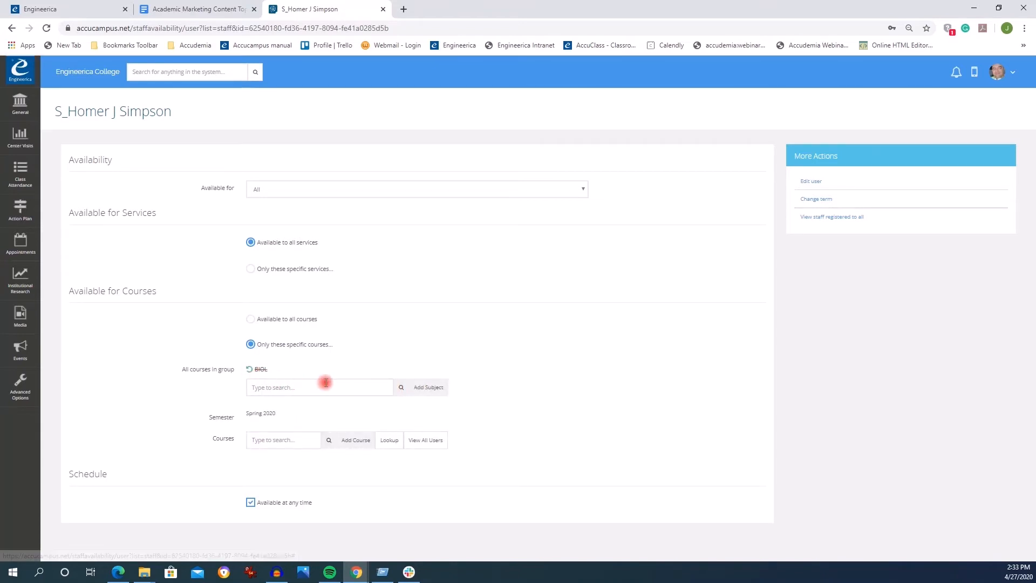
# - Add the Biology II (BIO-122-A) course for Spring 2020 and remove it again
pyautogui.click(331, 441)
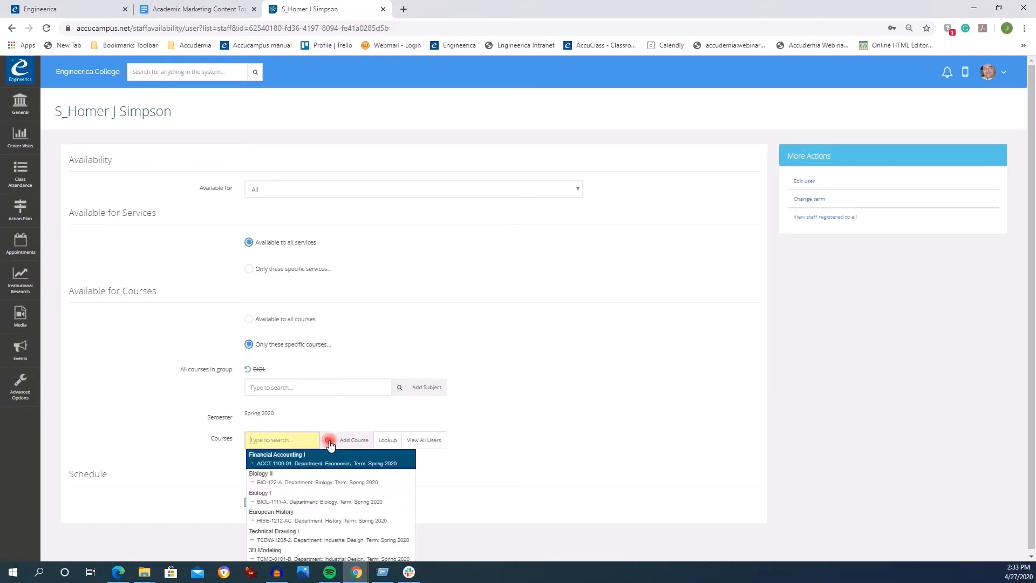
pyautogui.click(275, 478)
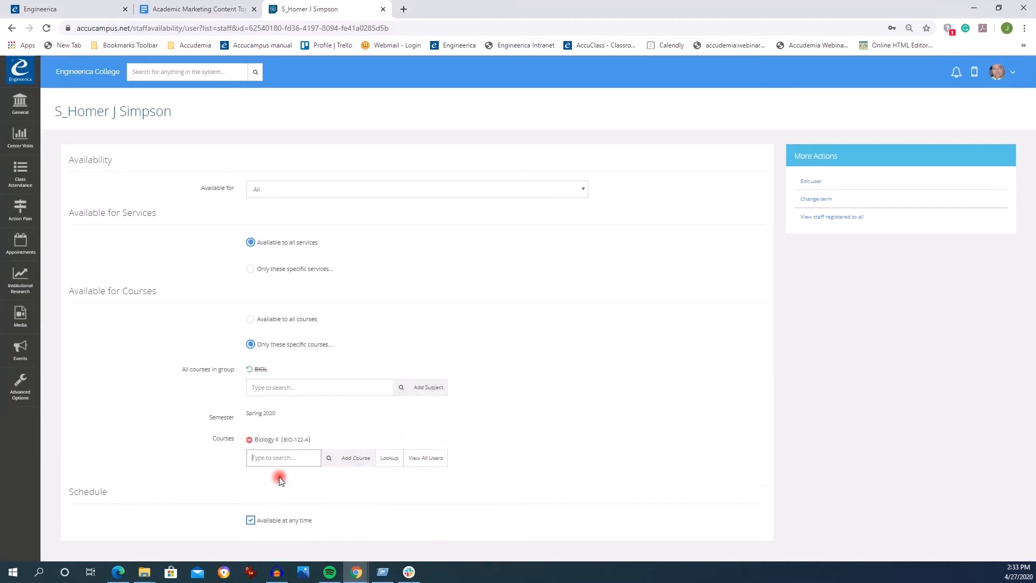
pyautogui.moveTo(310, 439); pyautogui.dragTo(257, 453)
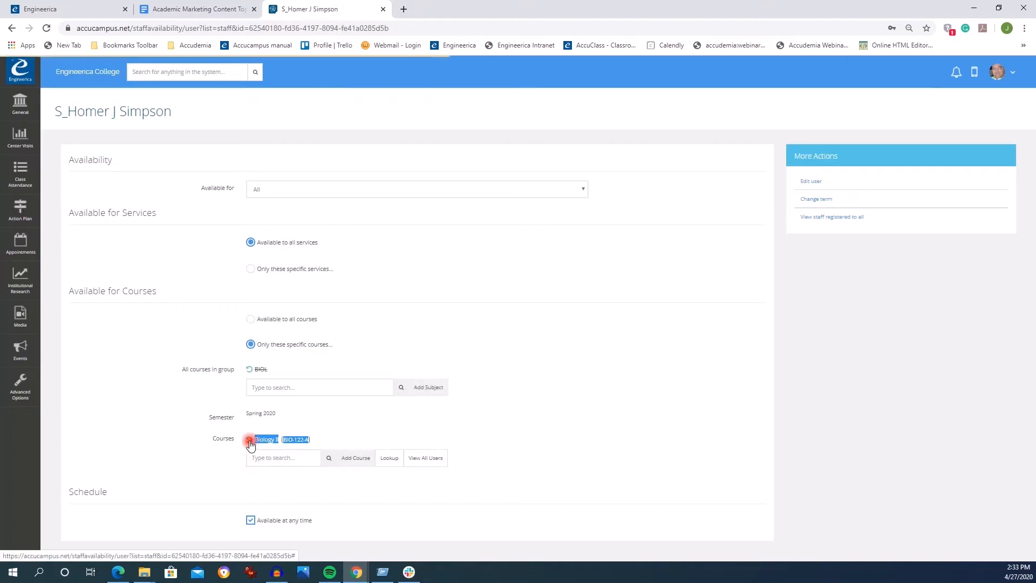
pyautogui.click(247, 440)
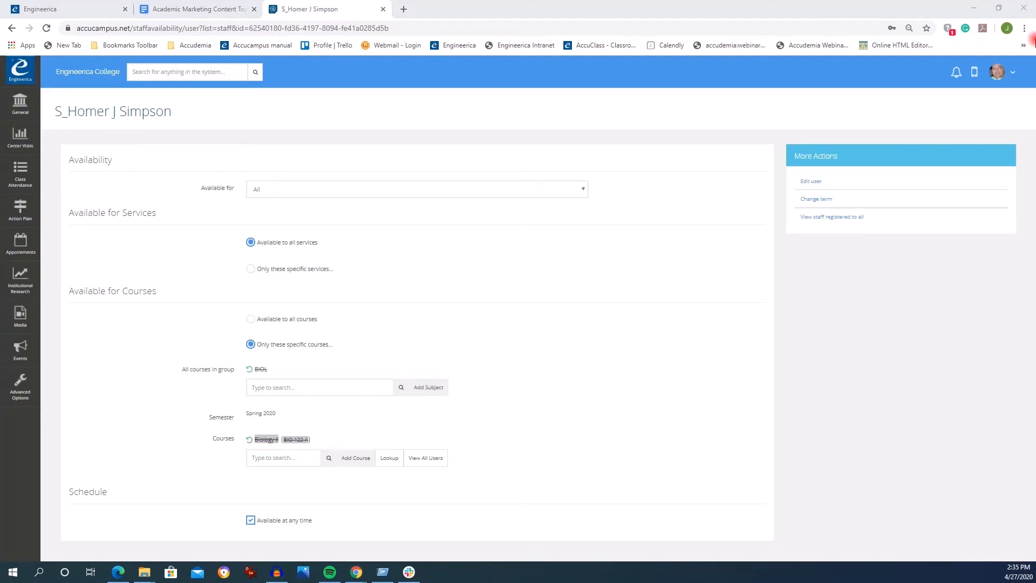
pyautogui.click(1035, 40)
# - Turn off the Available at any time schedule option
pyautogui.moveTo(312, 520); pyautogui.dragTo(251, 527)
pyautogui.click(250, 523)
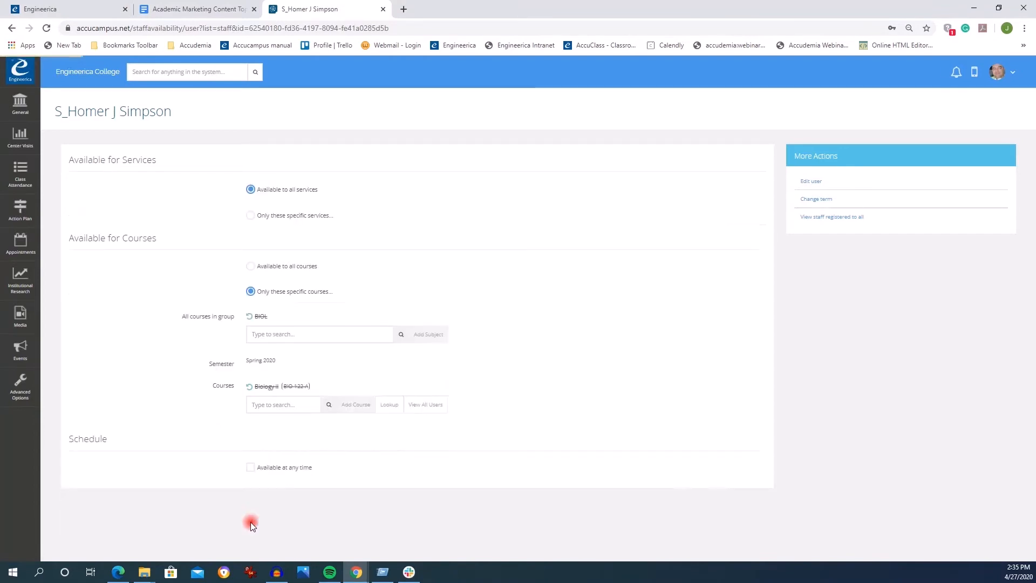
pyautogui.scroll(-1, 267, 512)
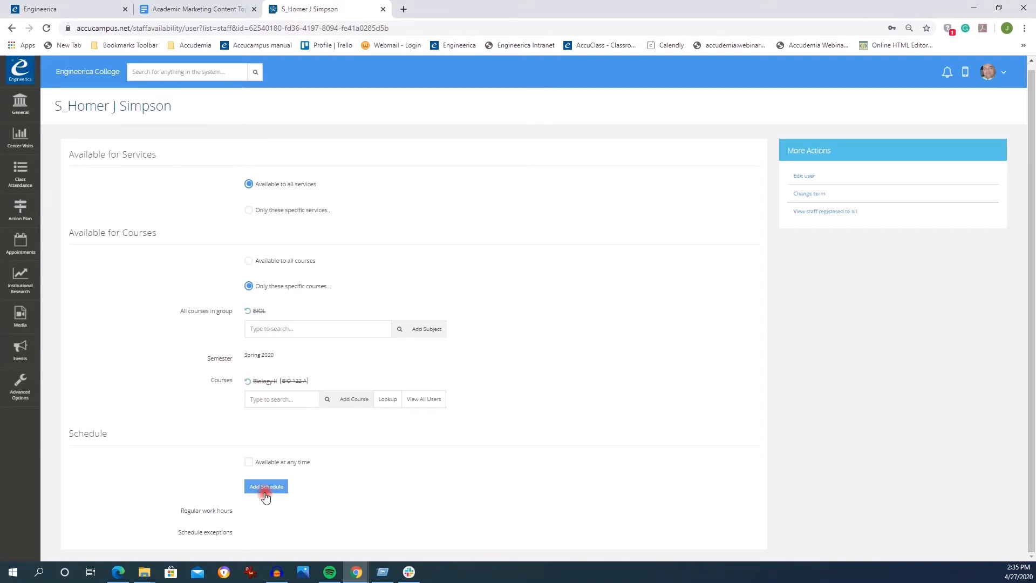
# - Add regular work hours for Monday from 8:00am to 11:00am
pyautogui.click(266, 488)
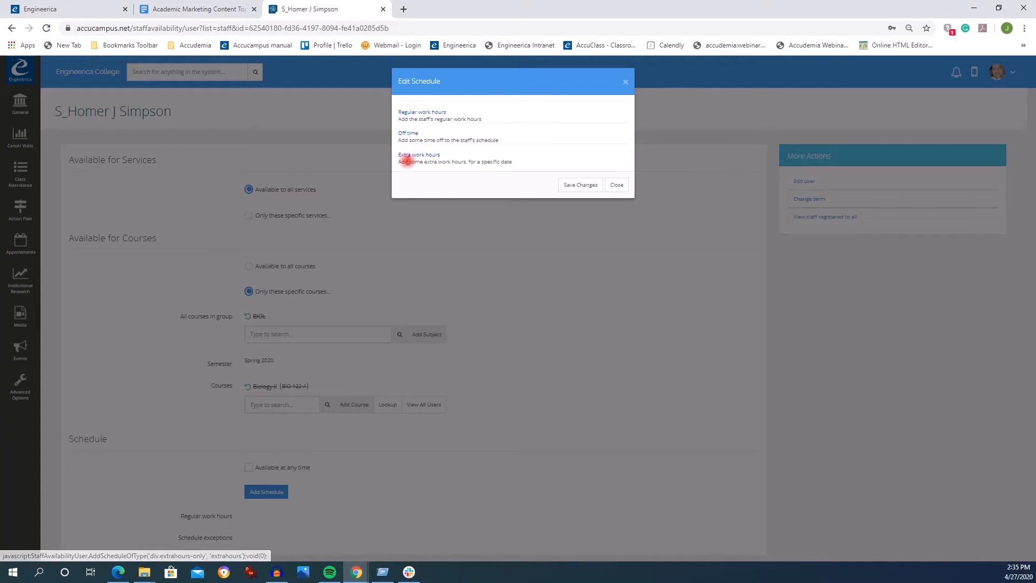
pyautogui.click(421, 115)
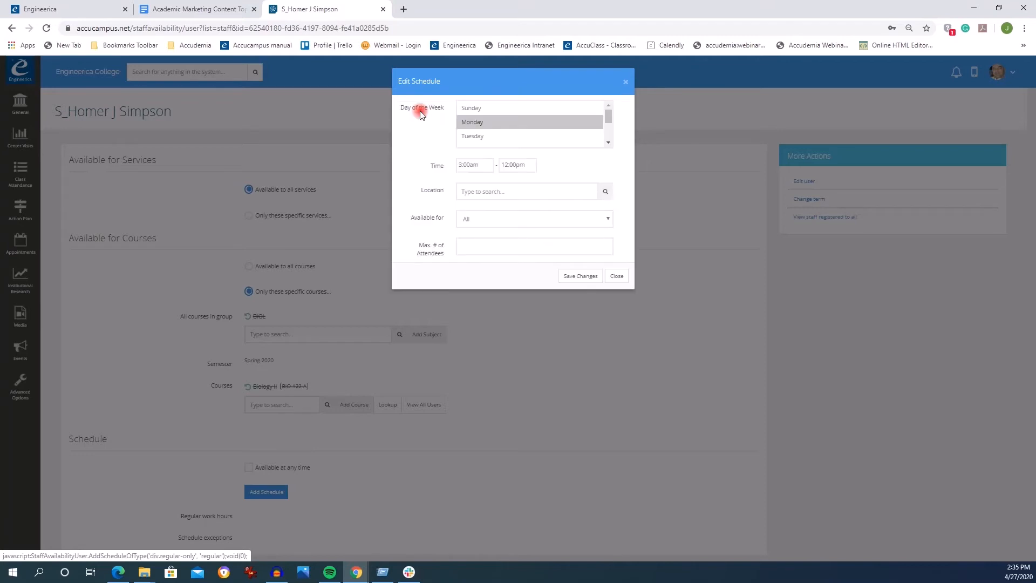
pyautogui.click(486, 123)
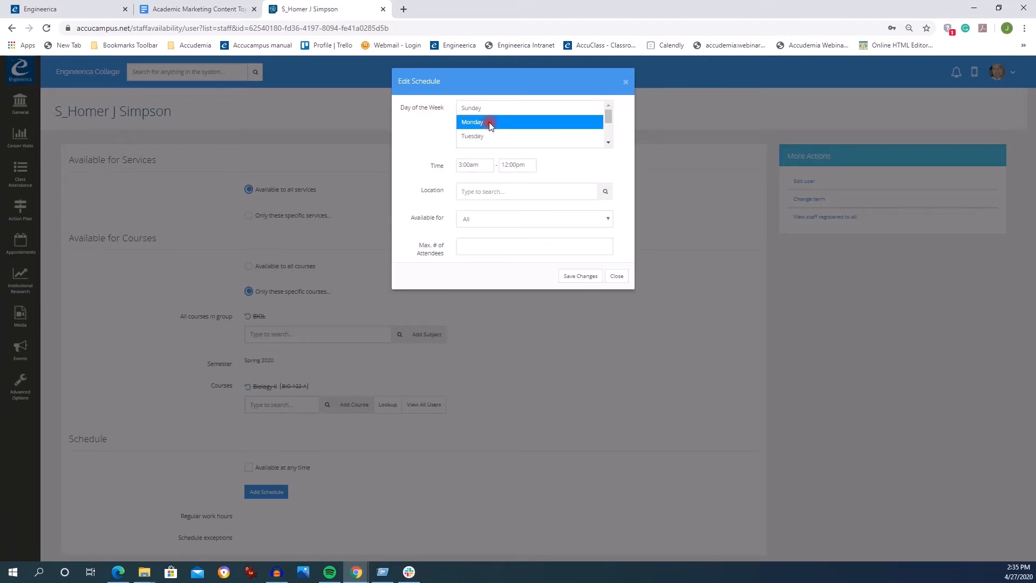
pyautogui.click(475, 165)
pyautogui.moveTo(486, 195); pyautogui.dragTo(486, 198)
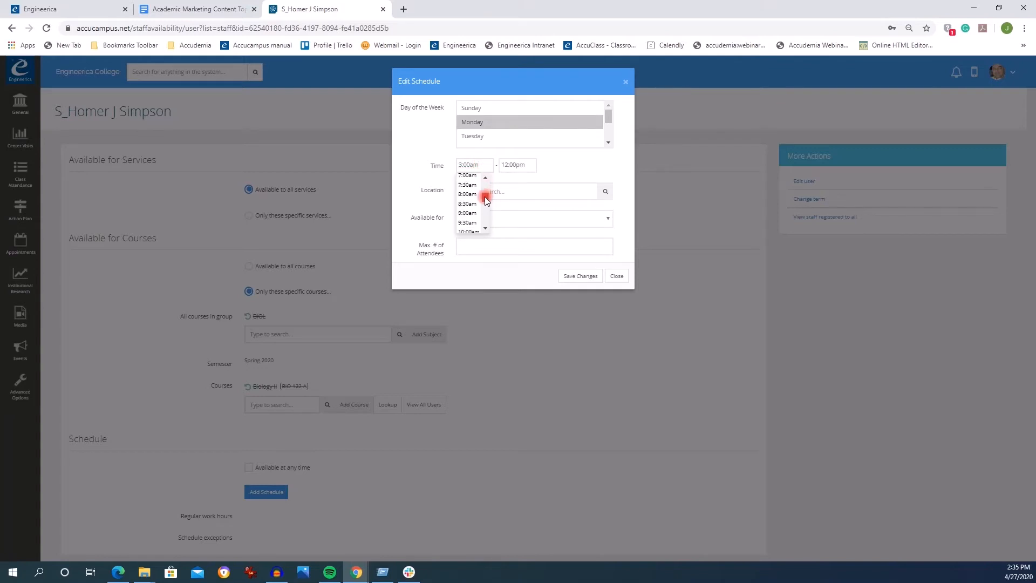
pyautogui.click(472, 196)
pyautogui.click(516, 166)
pyautogui.moveTo(528, 205); pyautogui.dragTo(528, 200)
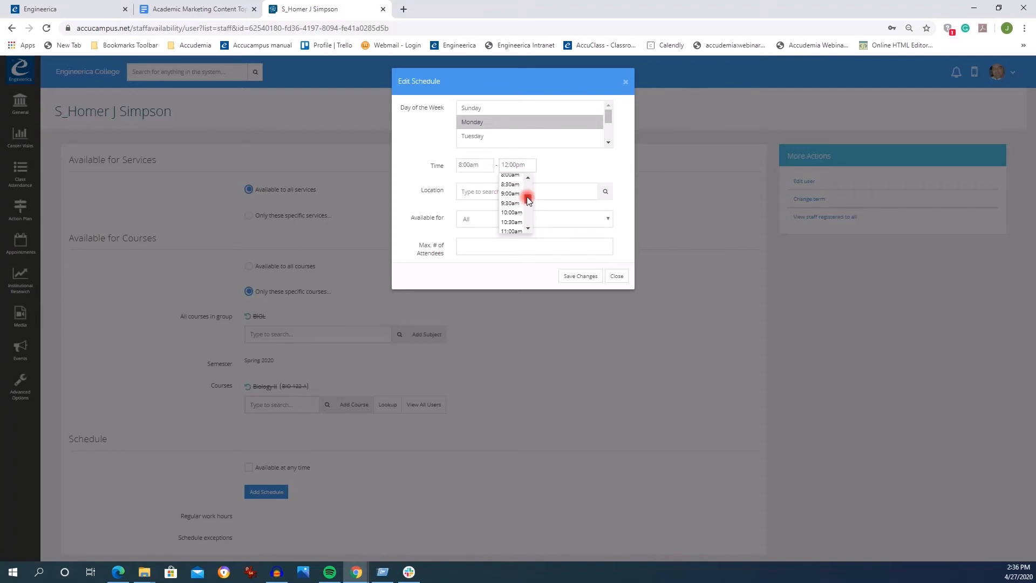
pyautogui.click(512, 226)
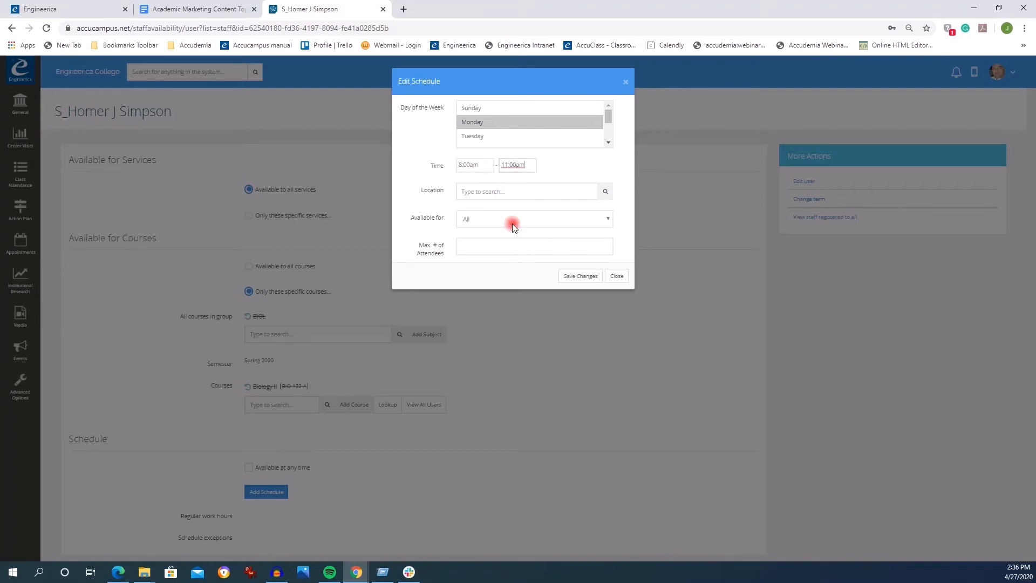
# - Set the Monday hours' location to Physics Lab, enter a maximum number of attendees, and save the schedule
pyautogui.click(604, 193)
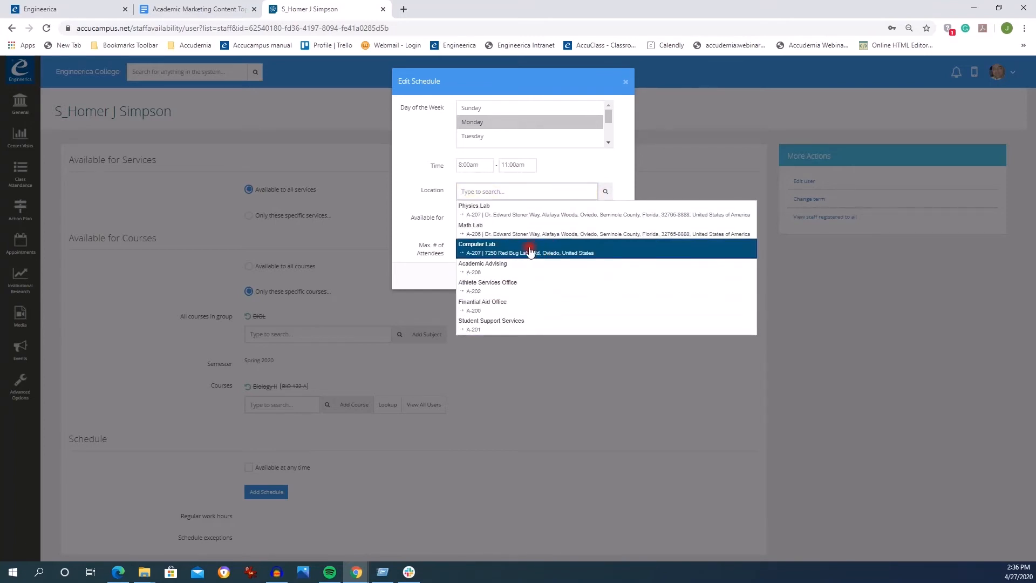
pyautogui.click(504, 214)
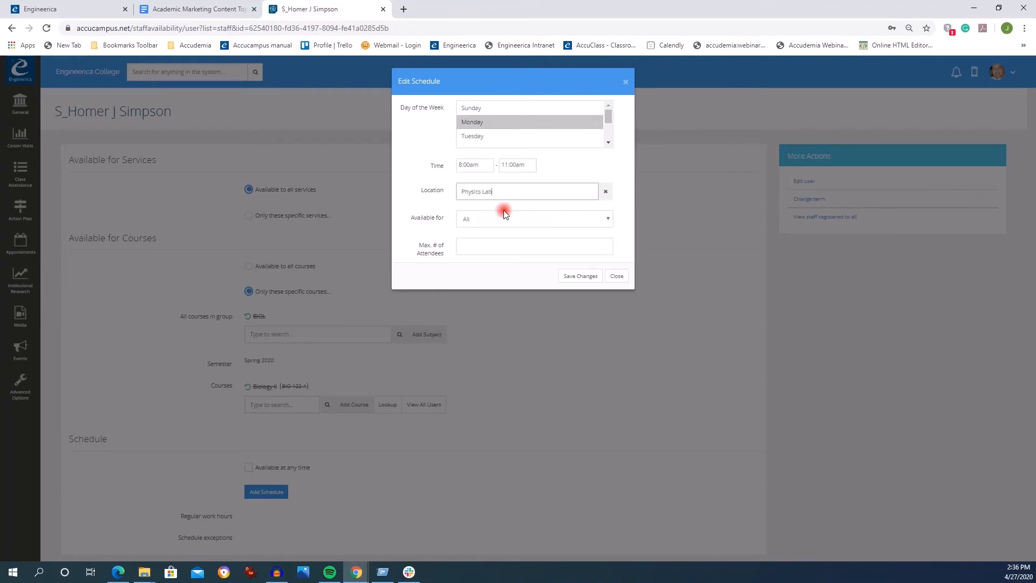
pyautogui.click(609, 219)
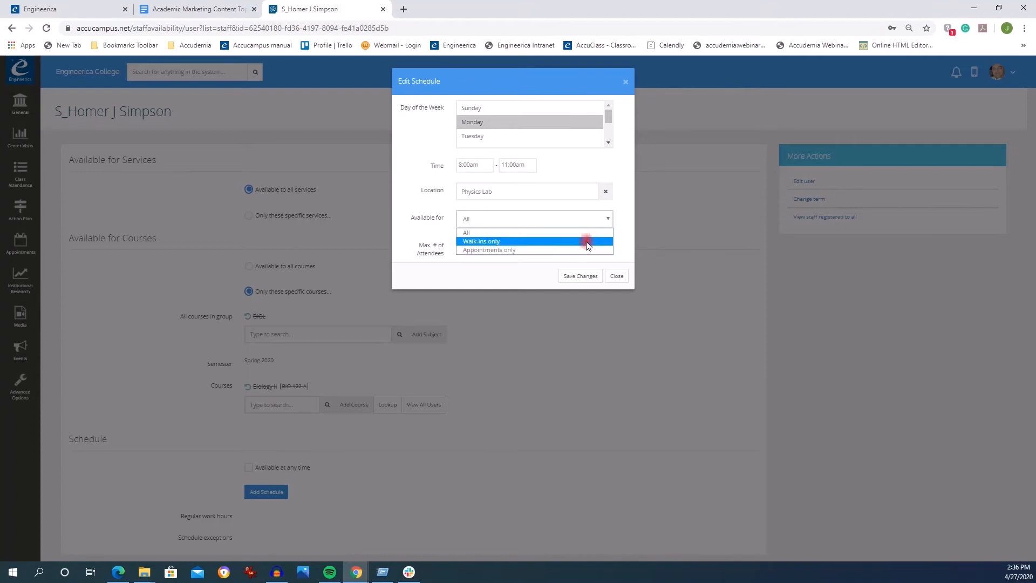
pyautogui.click(507, 237)
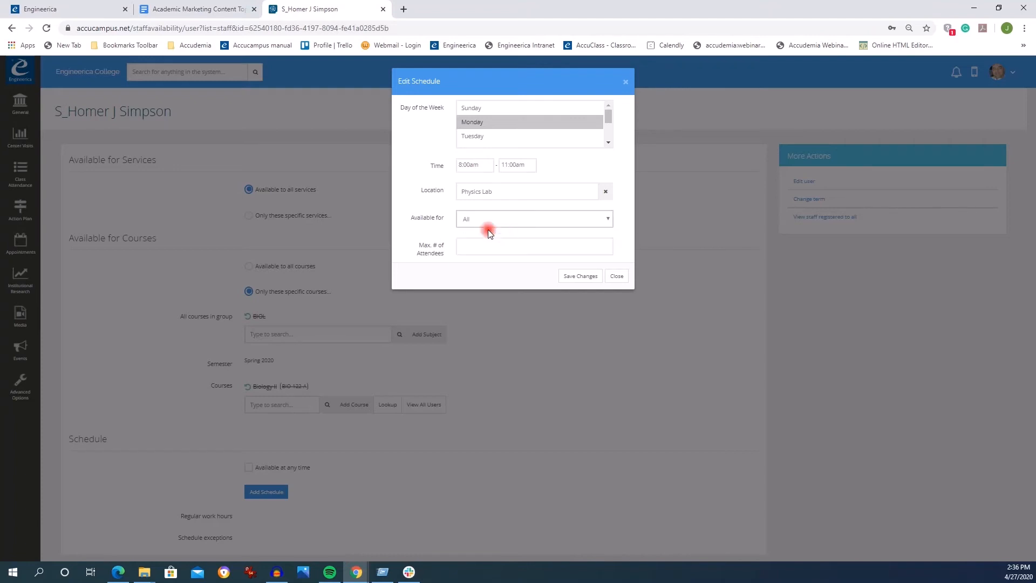
pyautogui.click(480, 246)
pyautogui.click(472, 246)
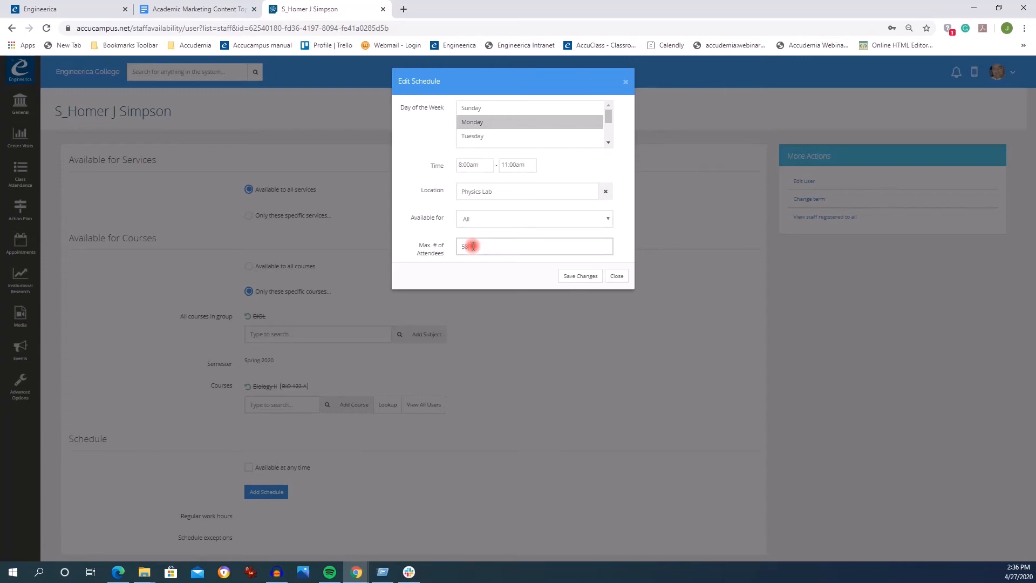
pyautogui.click(575, 277)
# - Add regular work hours for Tuesday from 8:00am to 10:00am
pyautogui.scroll(-1, 449, 446)
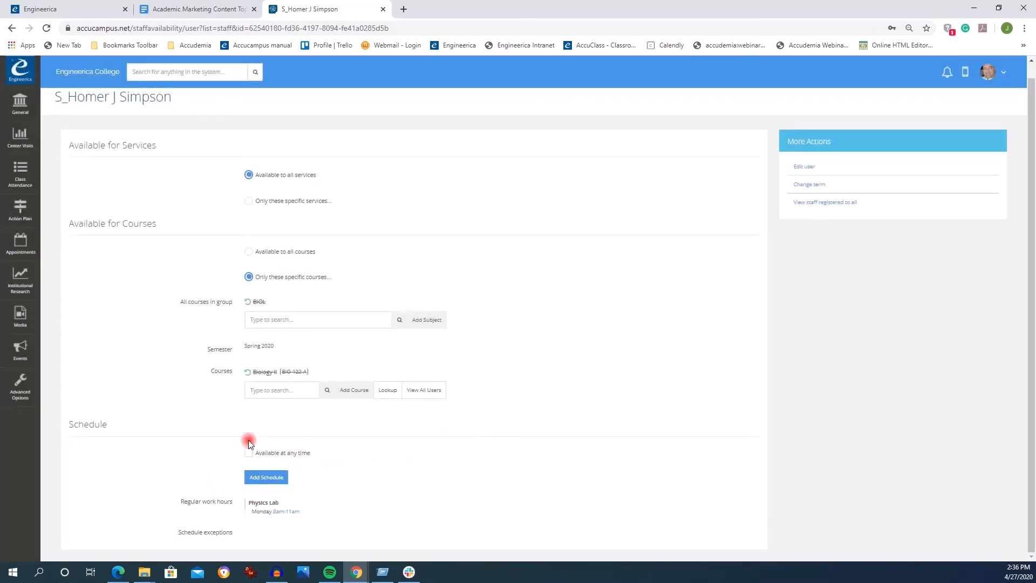
pyautogui.moveTo(320, 518); pyautogui.dragTo(281, 488)
pyautogui.click(281, 488)
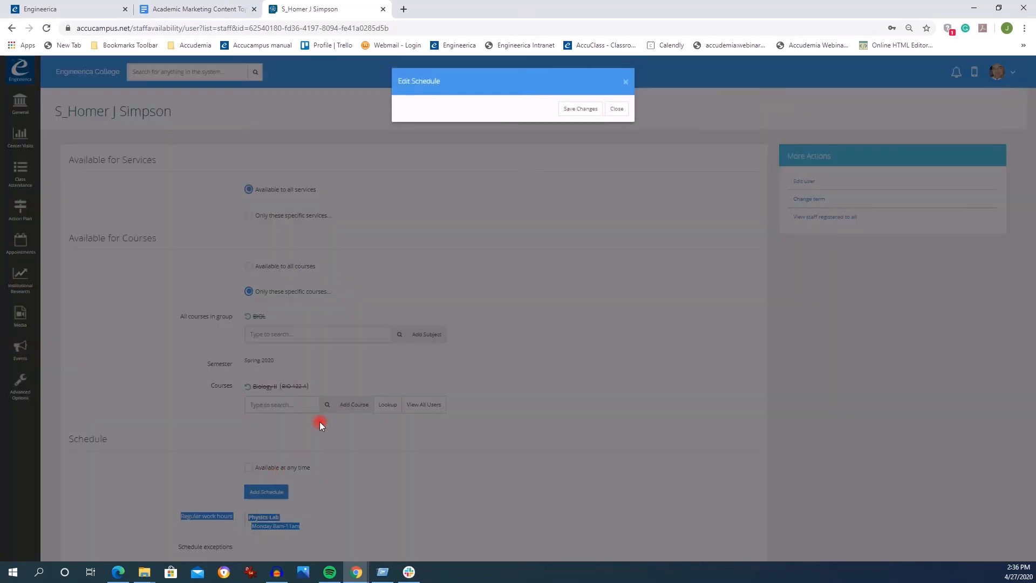
pyautogui.click(426, 113)
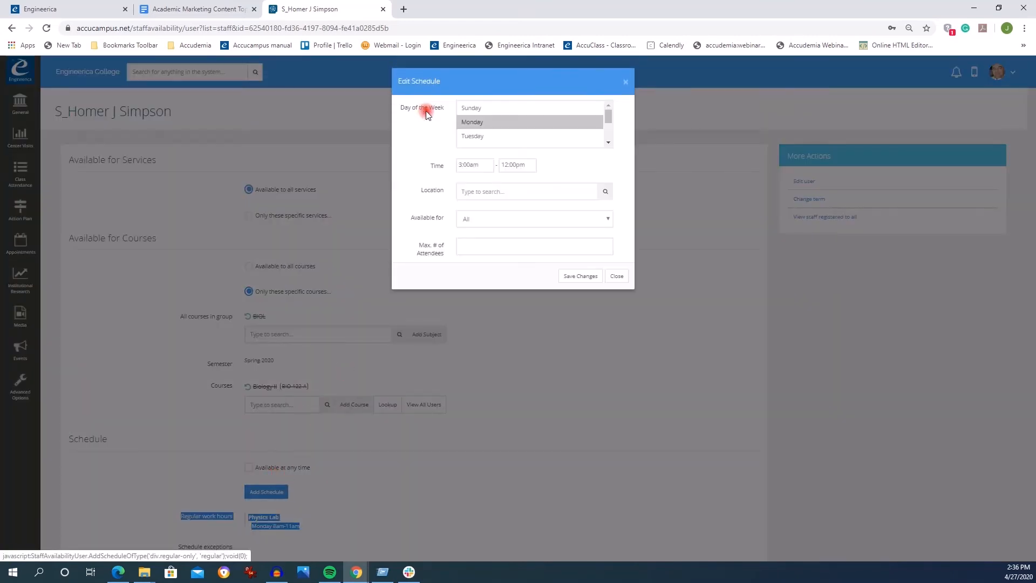
pyautogui.click(486, 136)
pyautogui.click(470, 164)
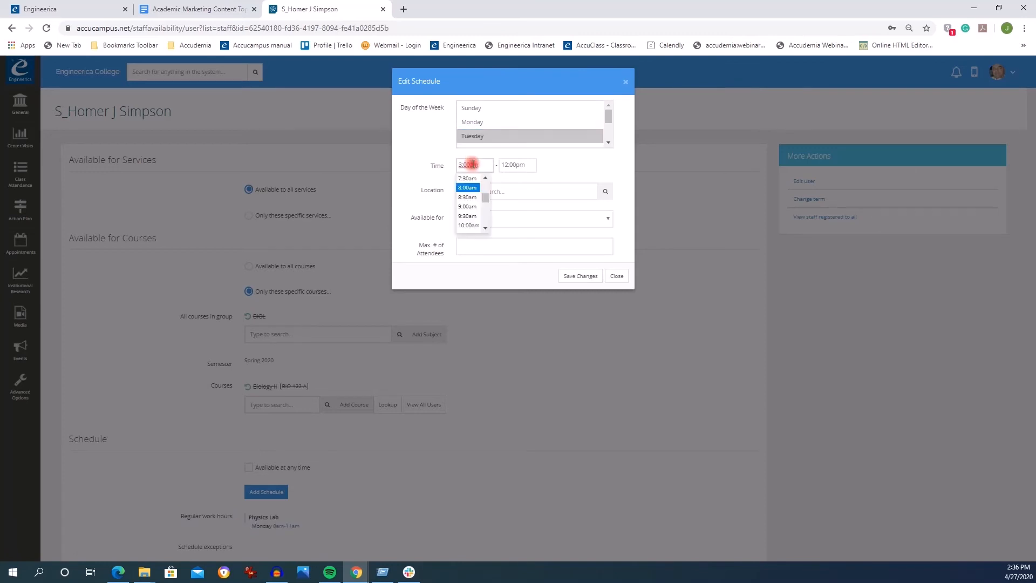
pyautogui.click(479, 195)
pyautogui.click(517, 166)
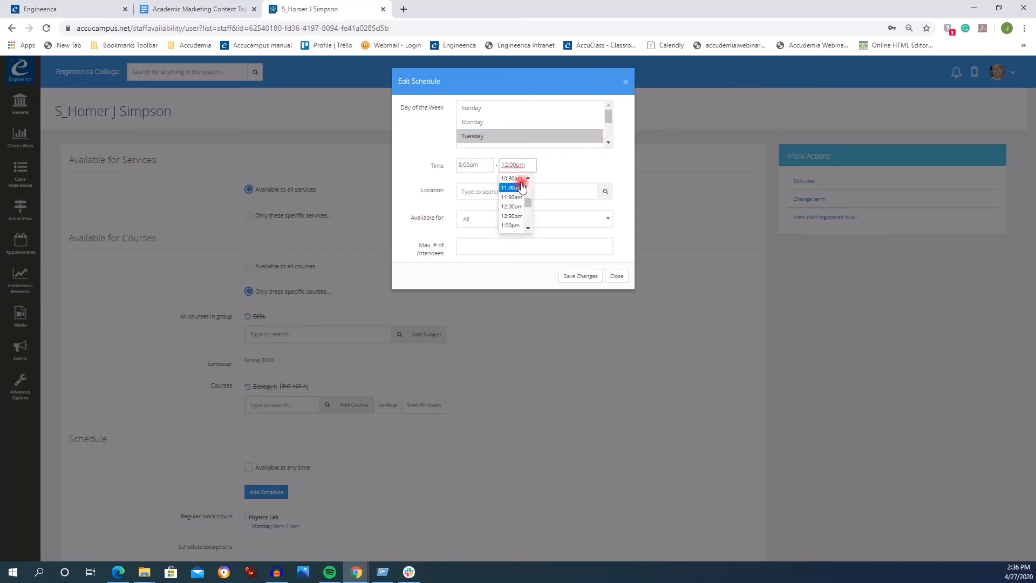
pyautogui.click(516, 190)
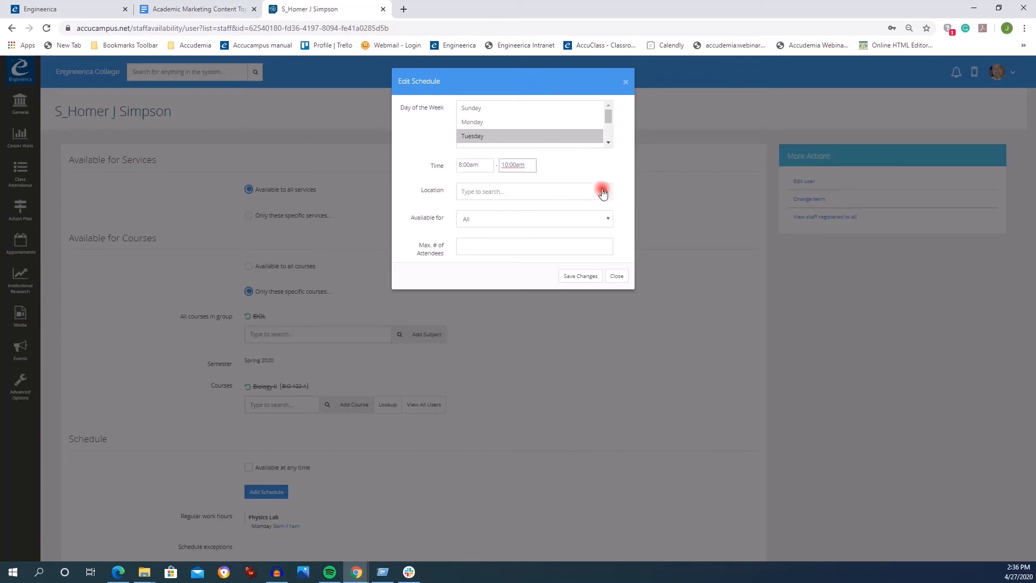
# - Set the Tuesday hours' location to Math Lab, availability to Walk-ins only, maximum attendees to 3, and save
pyautogui.click(604, 191)
pyautogui.click(502, 226)
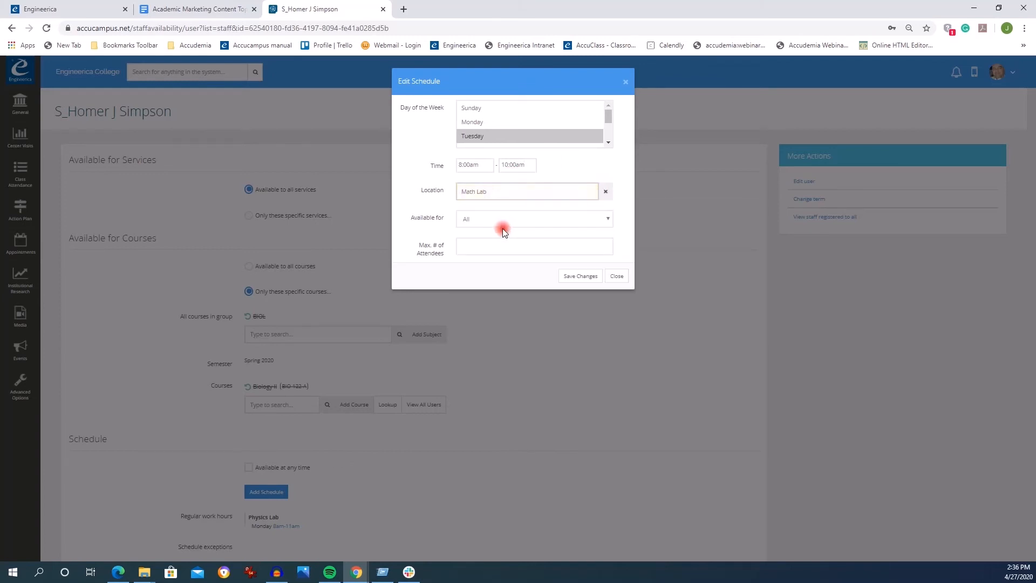
pyautogui.click(487, 219)
pyautogui.click(481, 239)
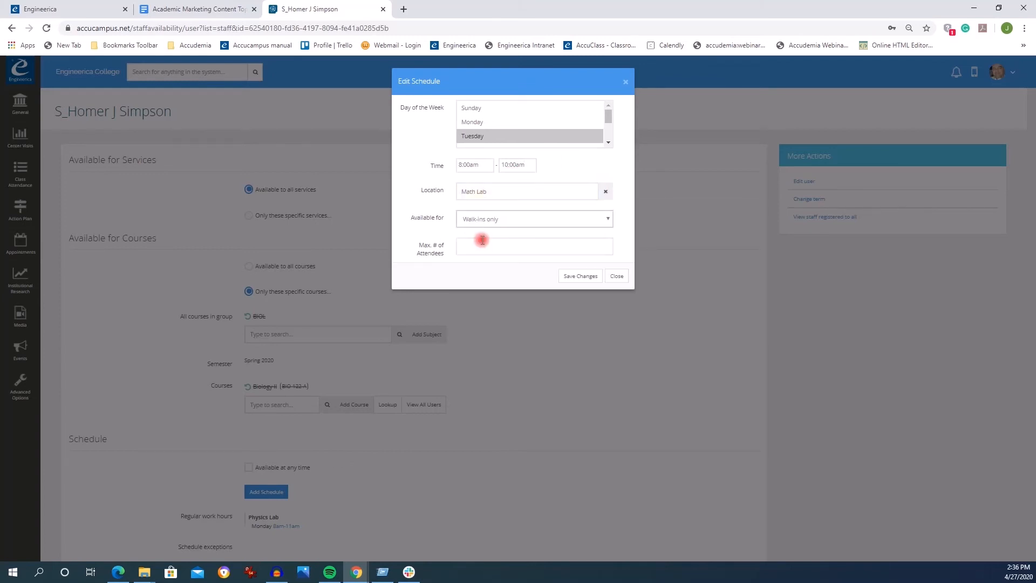
pyautogui.click(477, 248)
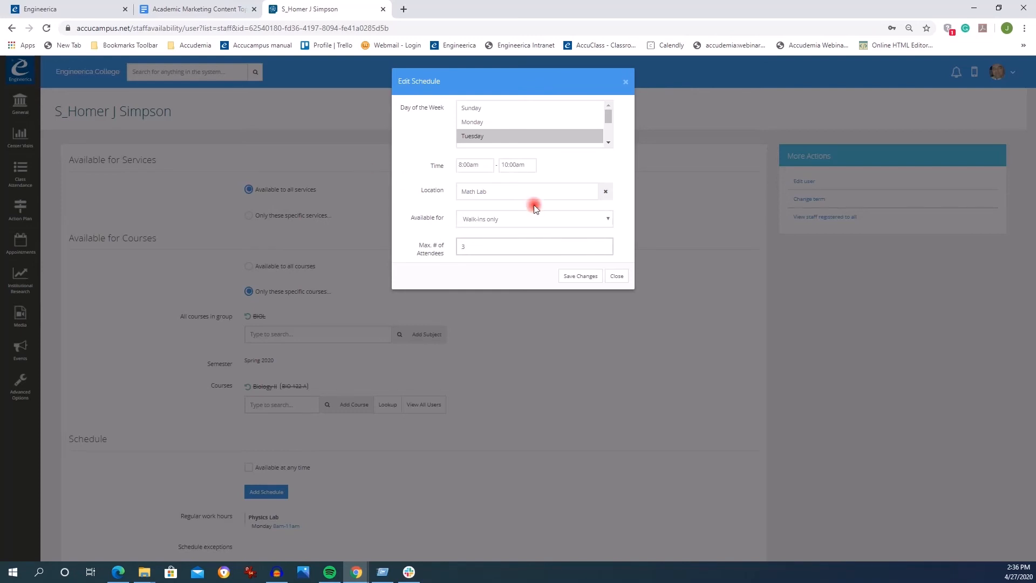
pyautogui.click(581, 275)
# - Add an off-time exception starting 04/30/2020 at 10:00am
pyautogui.scroll(-1, 407, 467)
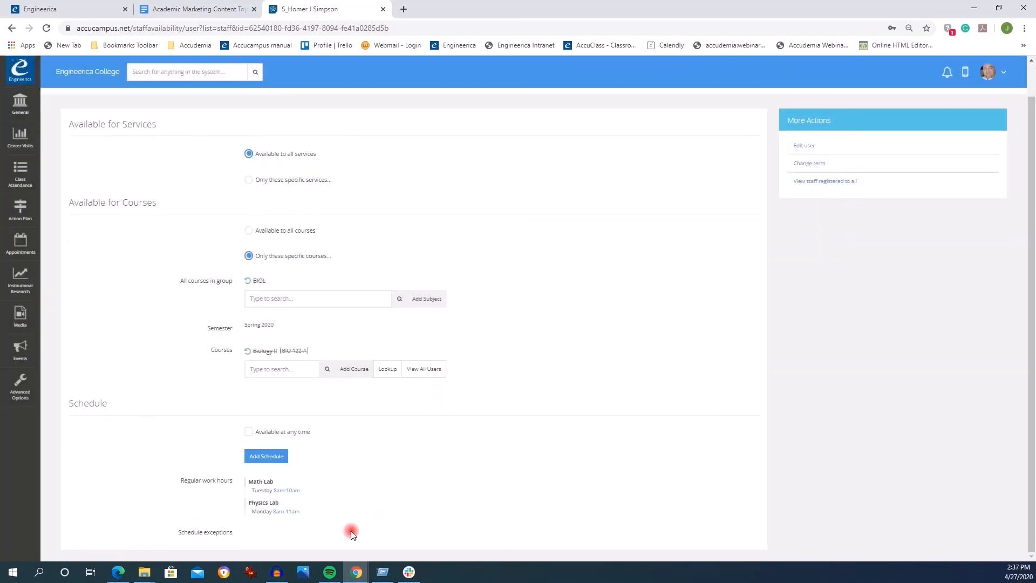
pyautogui.moveTo(300, 512); pyautogui.dragTo(178, 493)
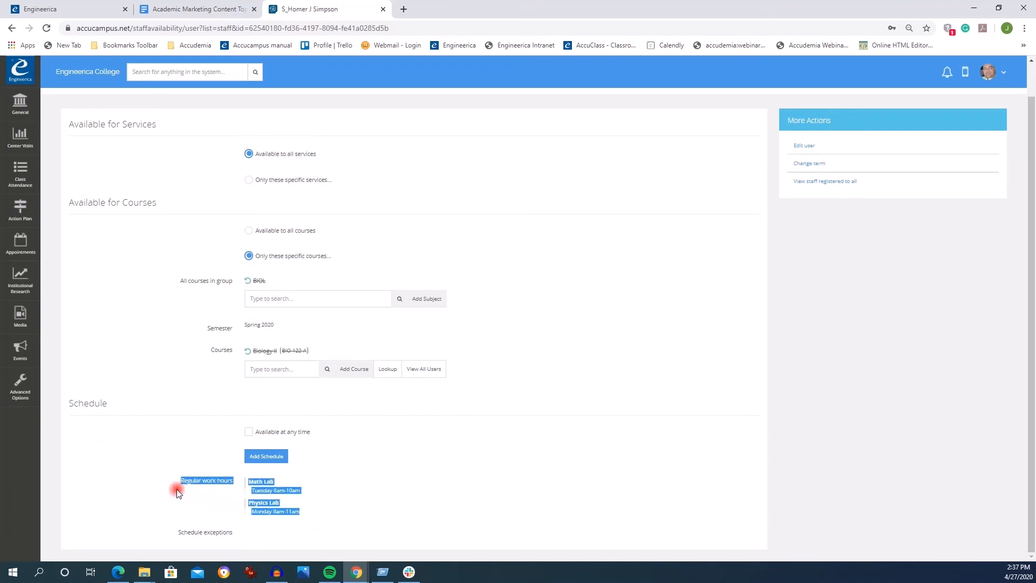
pyautogui.click(271, 457)
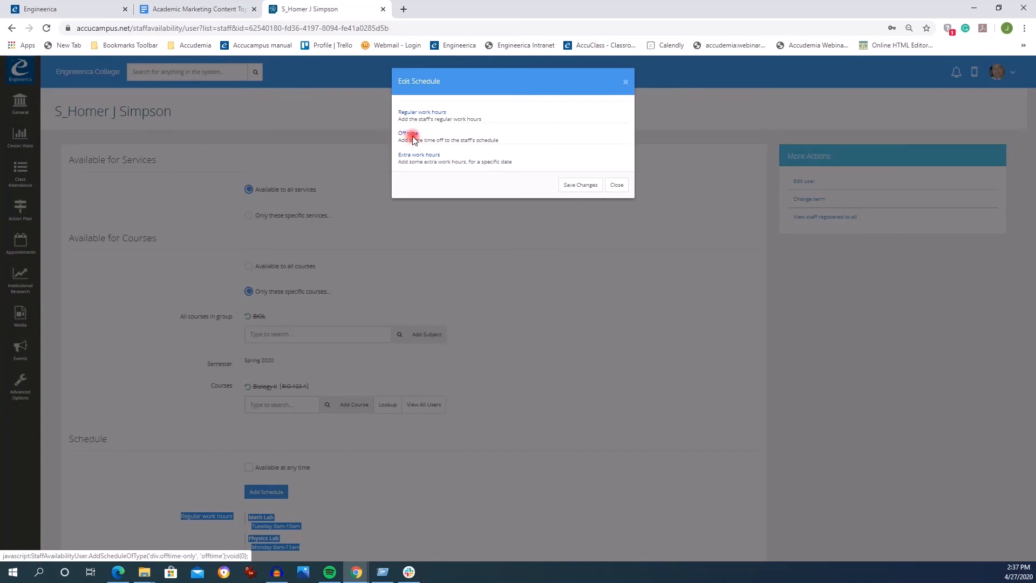
pyautogui.moveTo(498, 140); pyautogui.dragTo(398, 141)
pyautogui.click(407, 133)
pyautogui.click(457, 107)
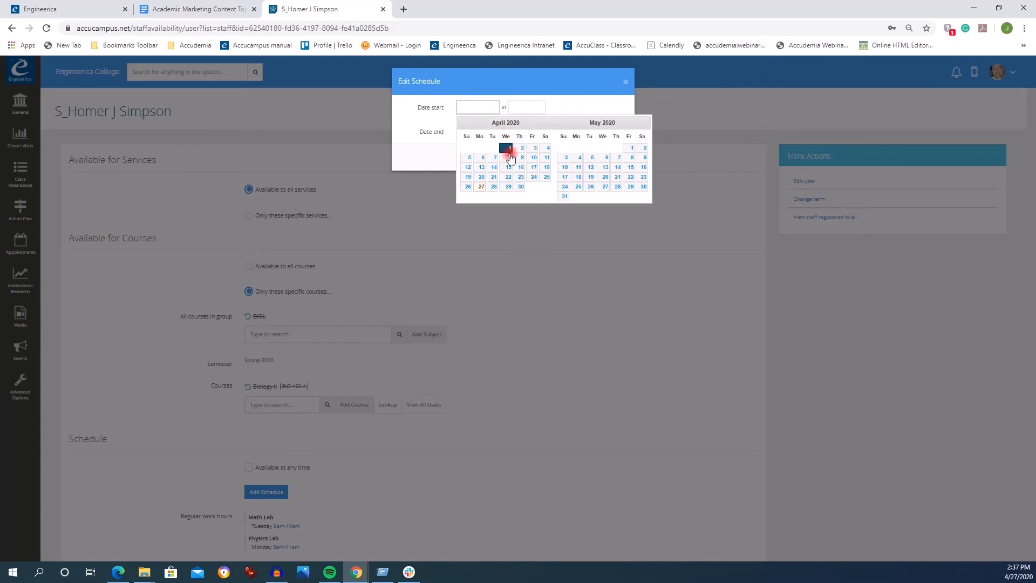
pyautogui.click(520, 187)
pyautogui.click(520, 187)
pyautogui.click(523, 106)
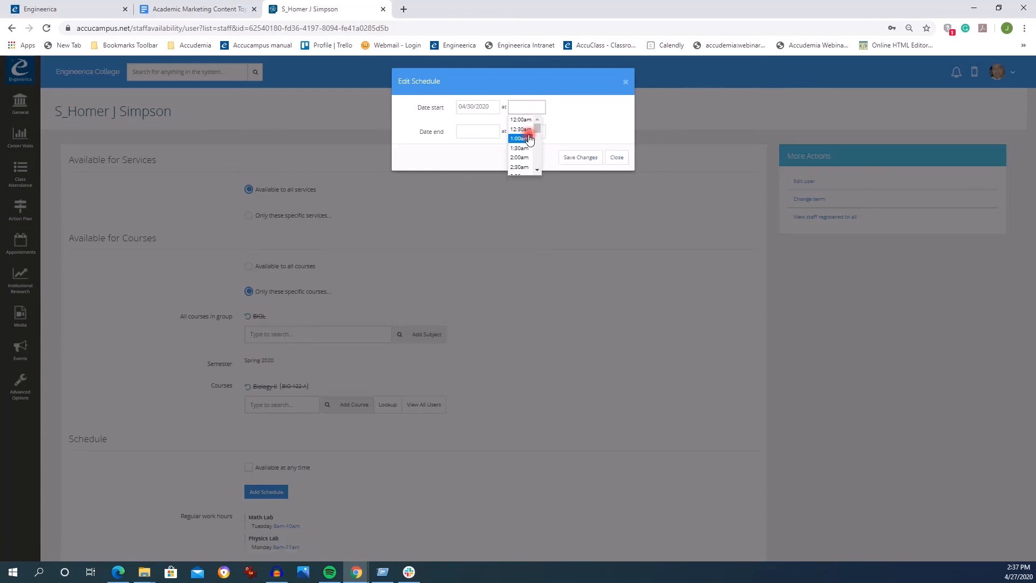
pyautogui.scroll(-6, 538, 167)
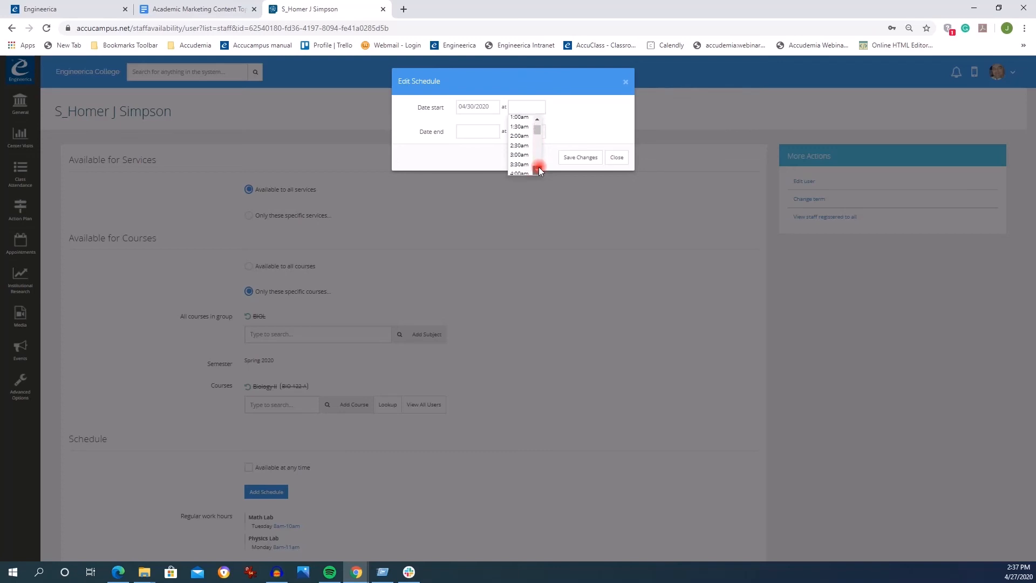
pyautogui.click(520, 135)
# - End the off time on 05/07/2020 at 5:00pm and save the exception
pyautogui.click(479, 132)
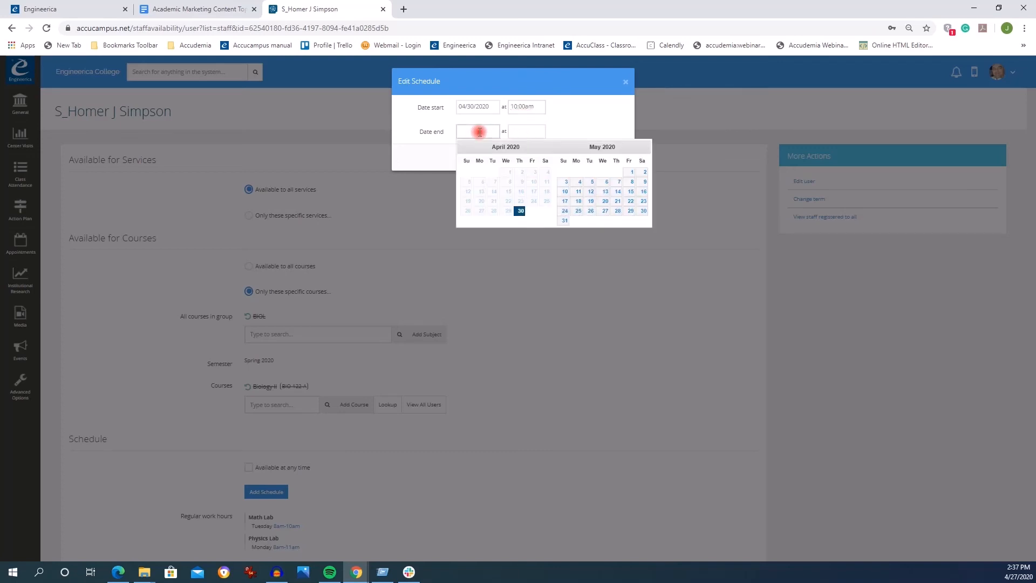
pyautogui.click(618, 185)
pyautogui.click(523, 131)
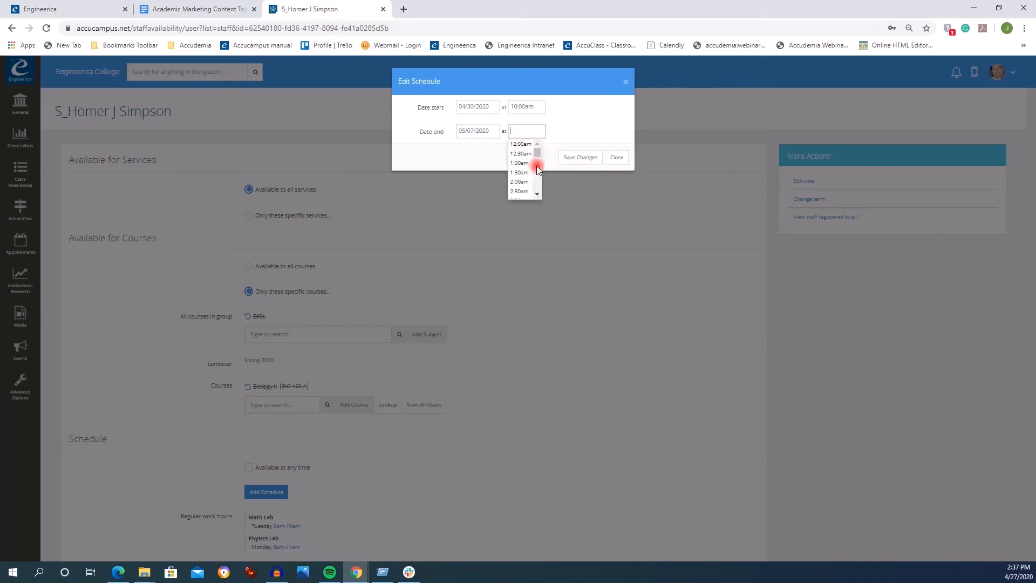
pyautogui.click(538, 195)
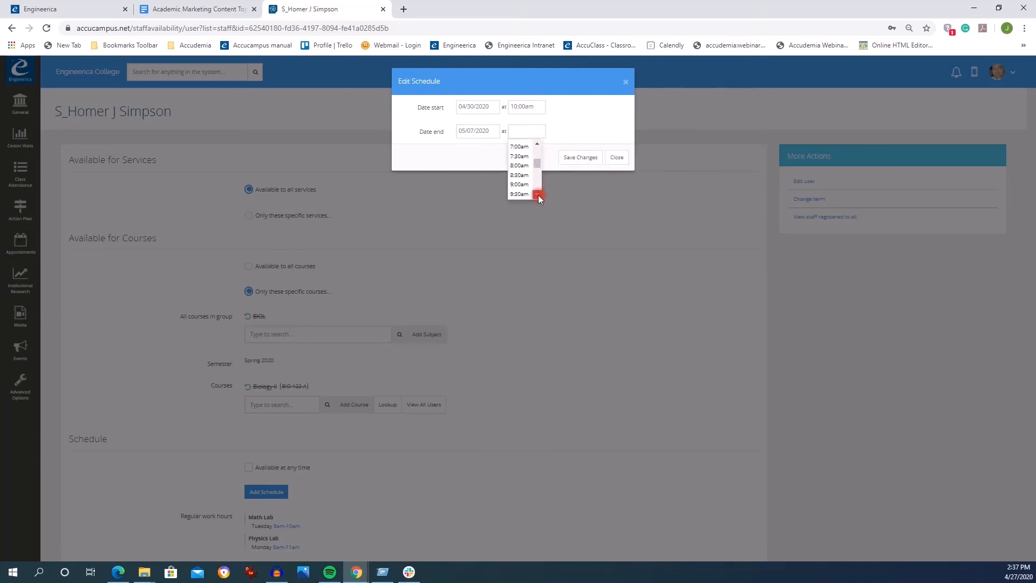
pyautogui.click(527, 166)
pyautogui.click(576, 160)
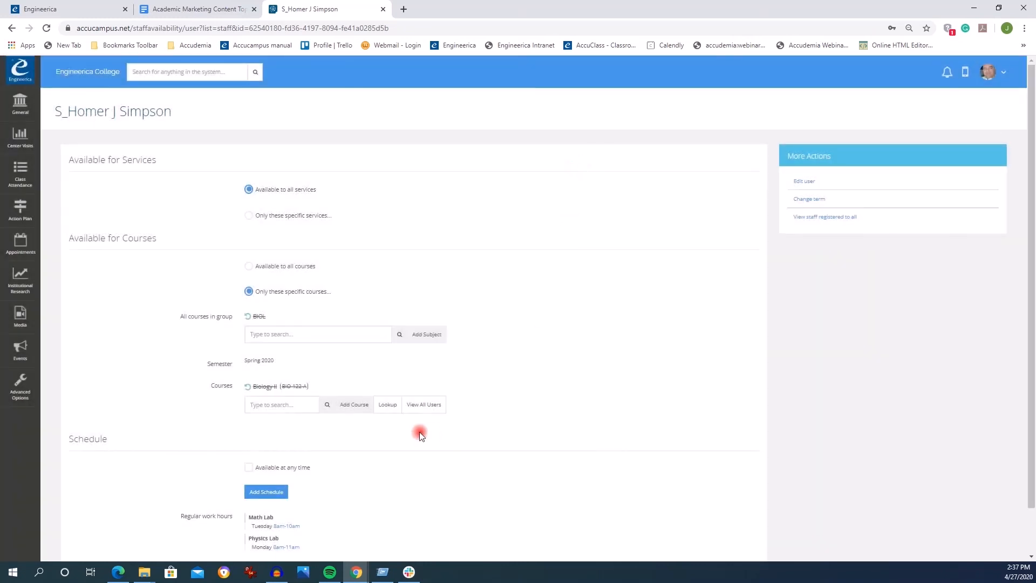
# - Add an extra work hours entry from 05/01/2020 at 12:00pm to 05/03/2020 at 3:00pm
pyautogui.scroll(-1, 412, 442)
pyautogui.moveTo(316, 527); pyautogui.dragTo(159, 519)
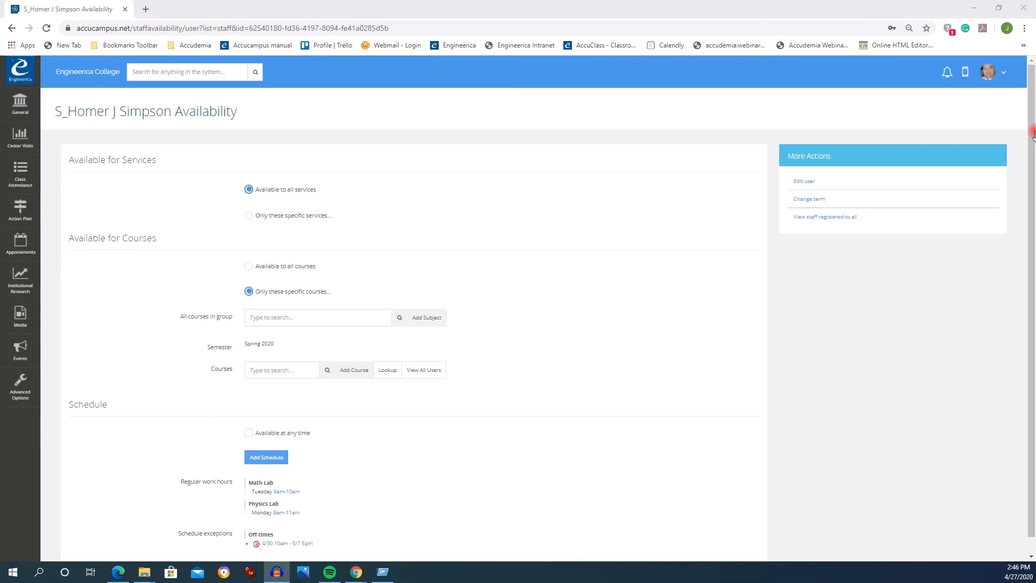
pyautogui.click(267, 456)
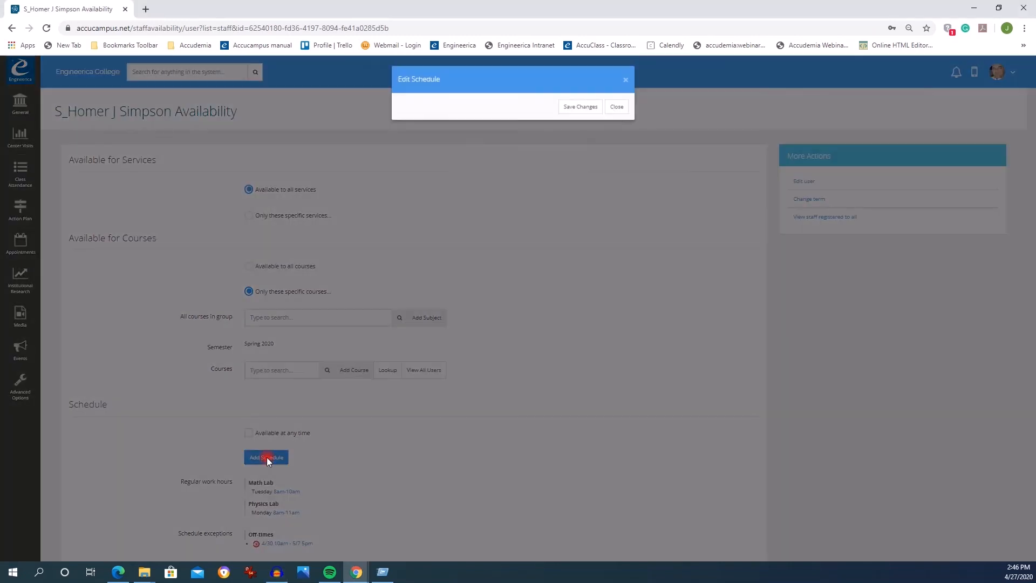
pyautogui.moveTo(512, 162); pyautogui.dragTo(422, 159)
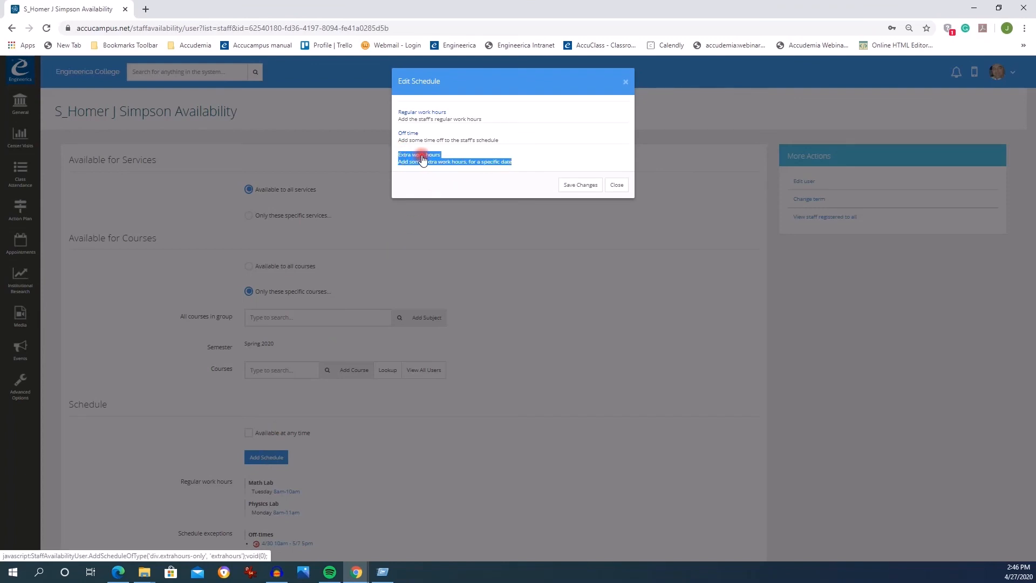
pyautogui.click(423, 159)
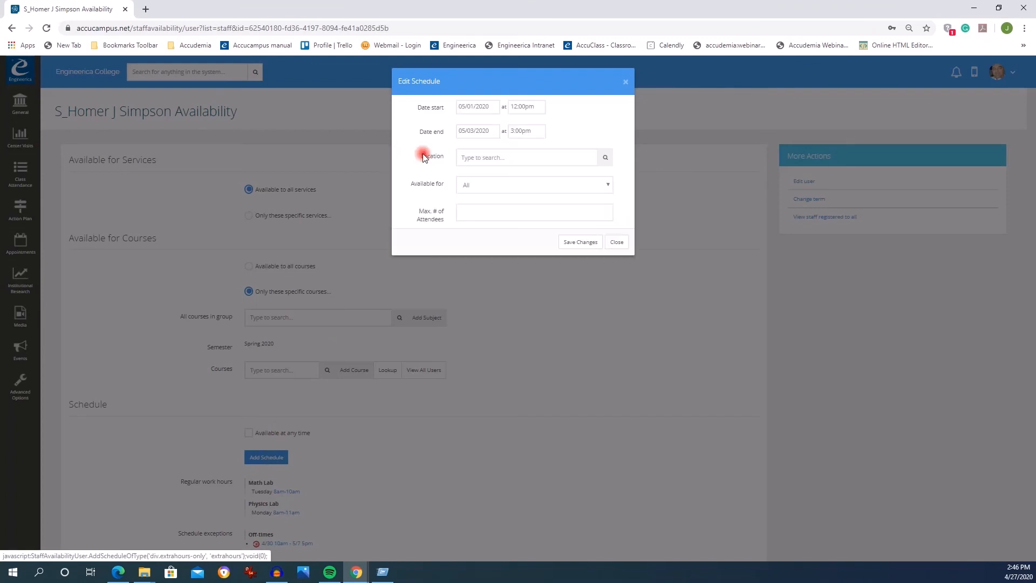
pyautogui.click(479, 104)
pyautogui.click(630, 148)
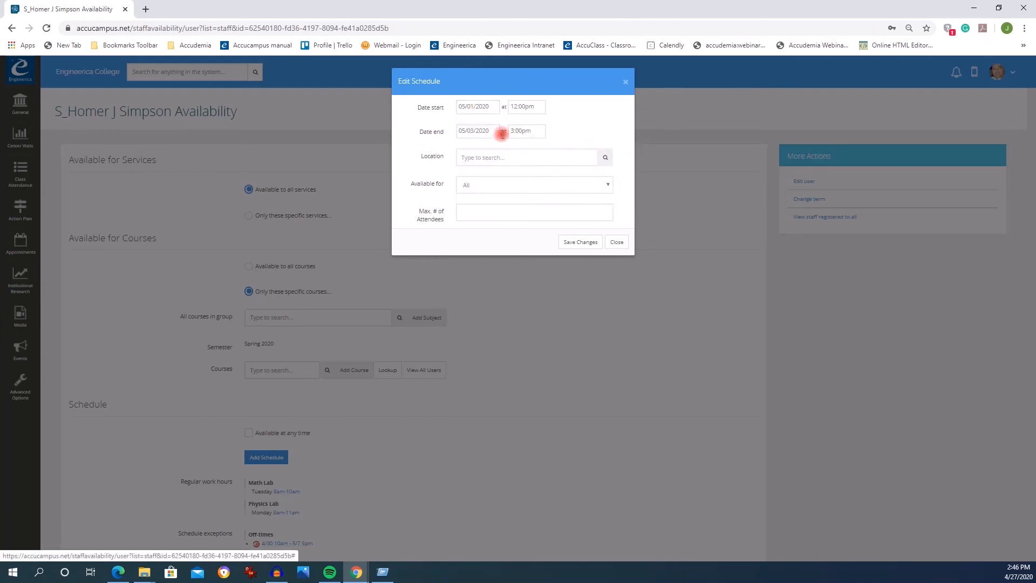
pyautogui.click(488, 127)
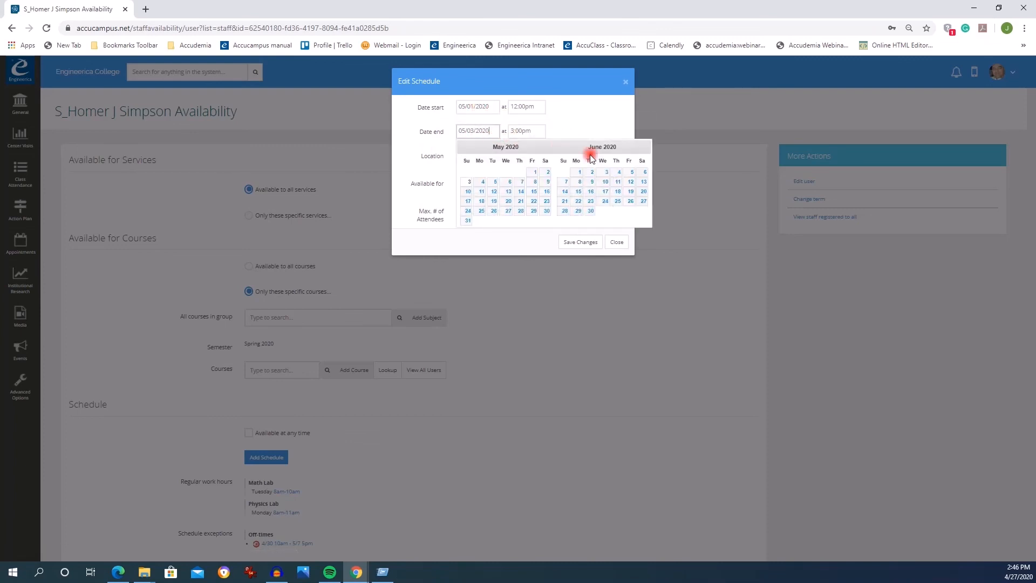
pyautogui.click(469, 184)
pyautogui.click(530, 104)
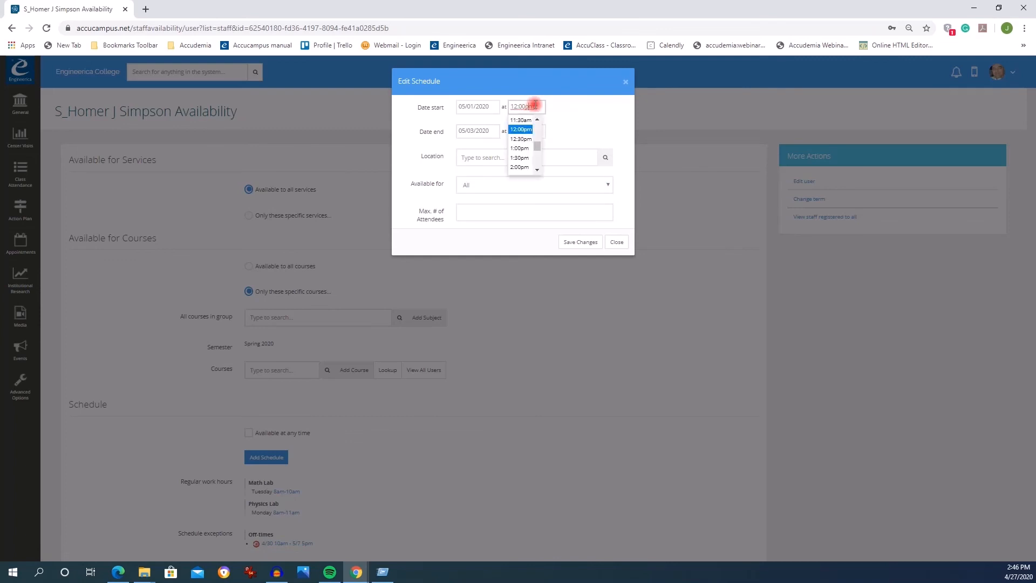
pyautogui.click(563, 129)
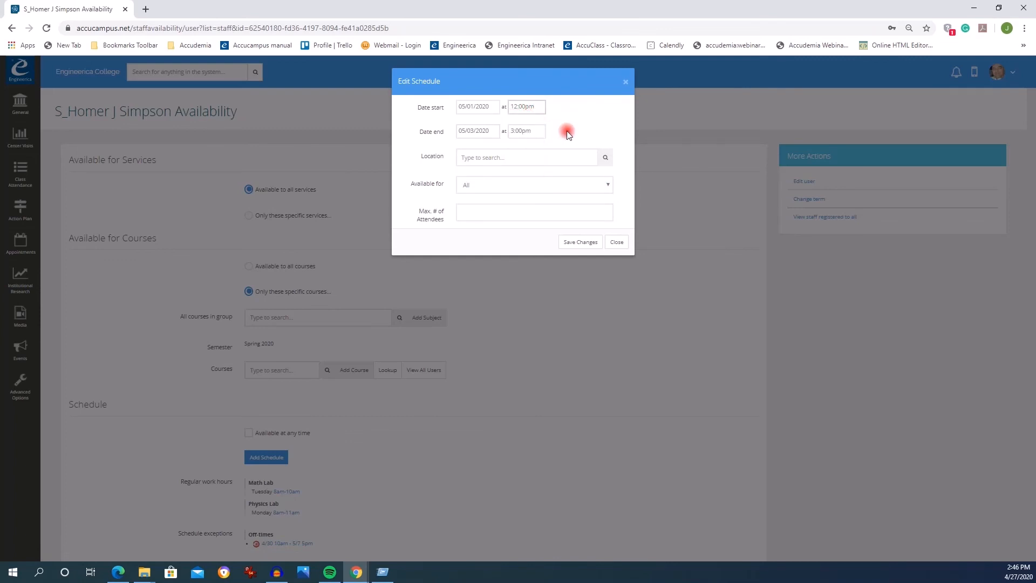
# - Set the extra hours' location to Math Lab, availability to Walk-ins only, maximum attendees to 3, and save
pyautogui.click(606, 157)
pyautogui.click(507, 195)
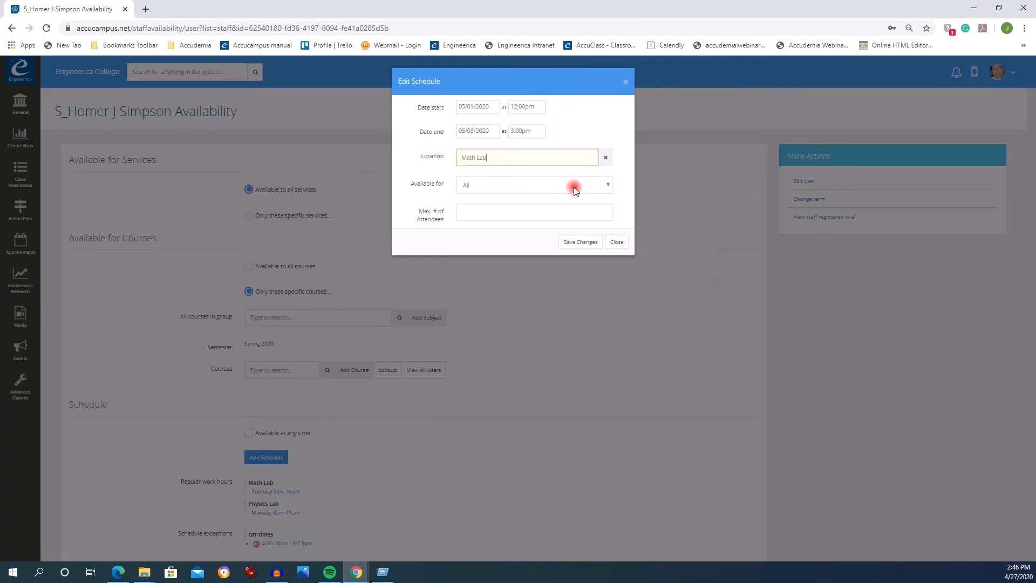
pyautogui.click(608, 185)
pyautogui.click(533, 208)
pyautogui.click(477, 212)
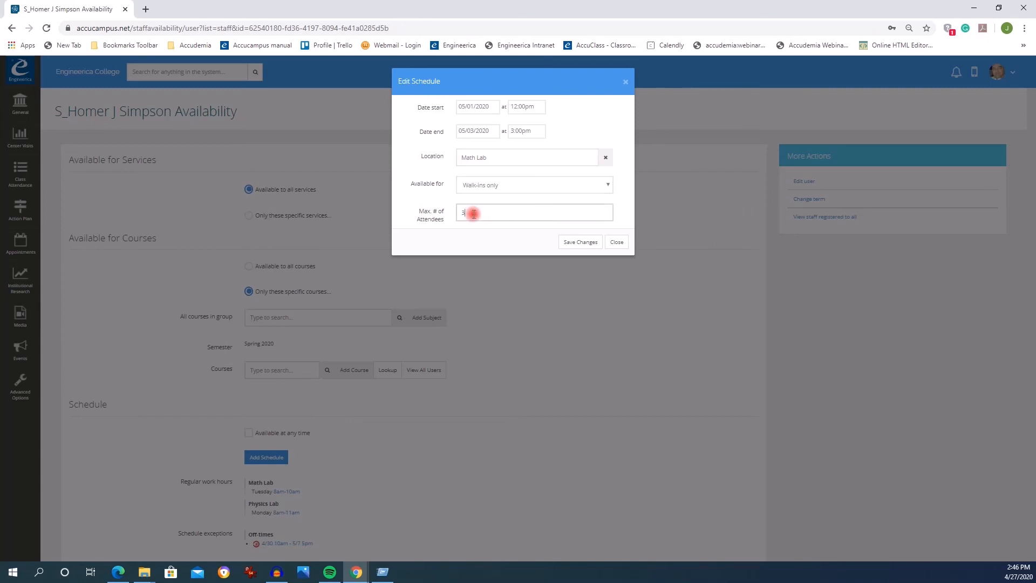
pyautogui.click(581, 242)
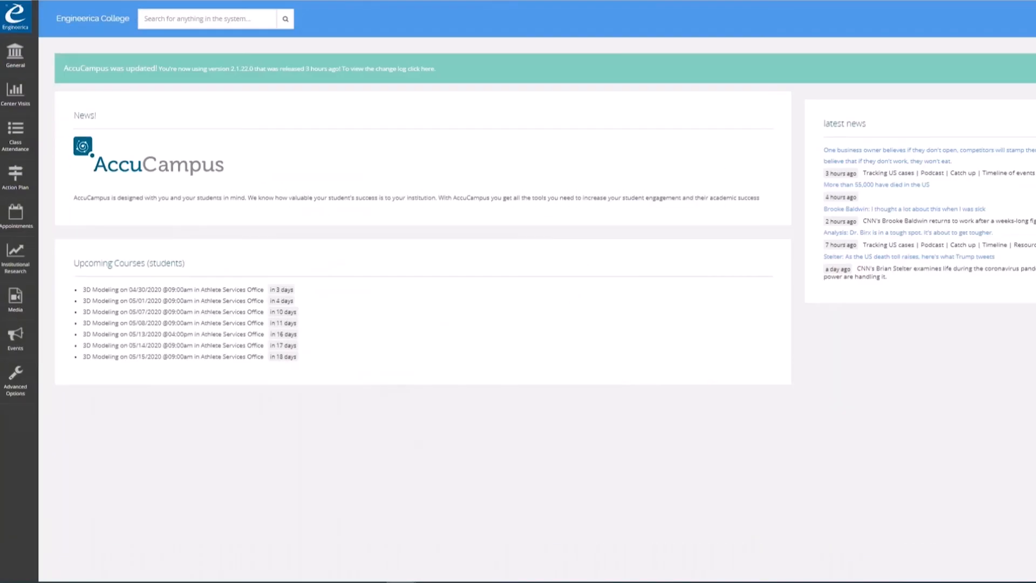